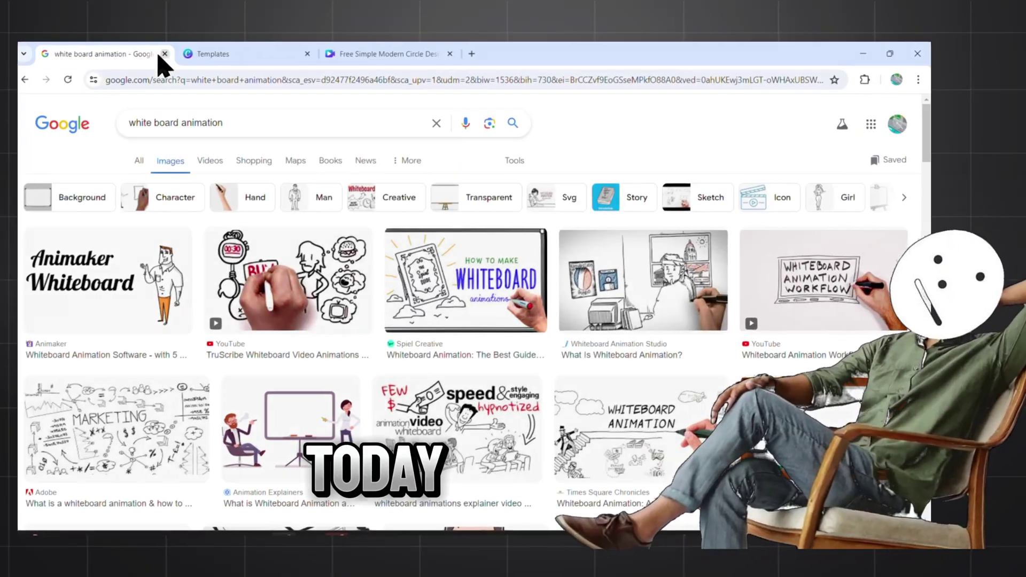
# Step: Scroll down the YouTube channel's Videos page sorted by Popular
pyautogui.scroll(-5, 925, 142)
pyautogui.scroll(-5, 926, 141)
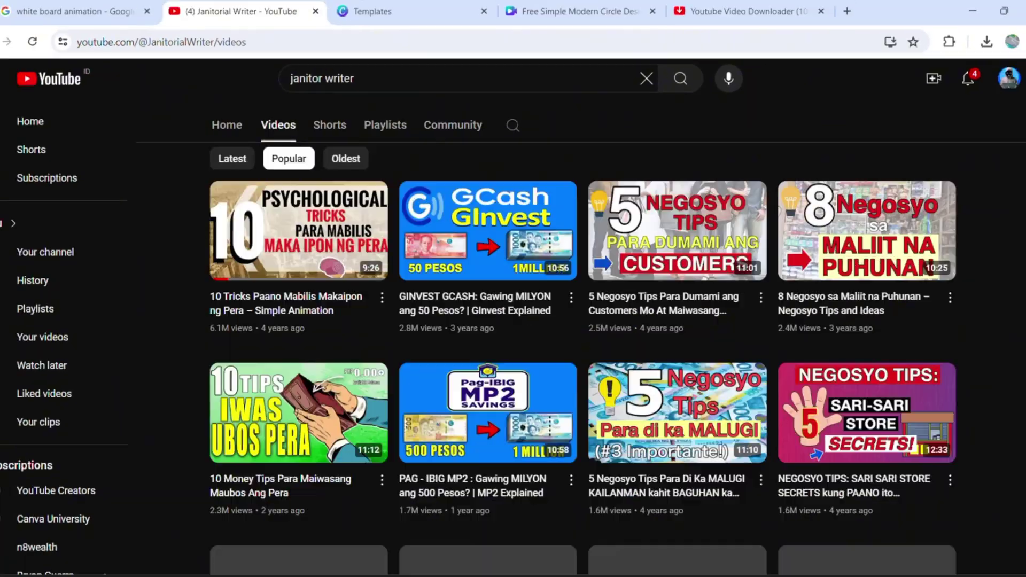
# Step: Scroll through the channel's popular animated money-tips videos and back up
pyautogui.scroll(-2, 967, 345)
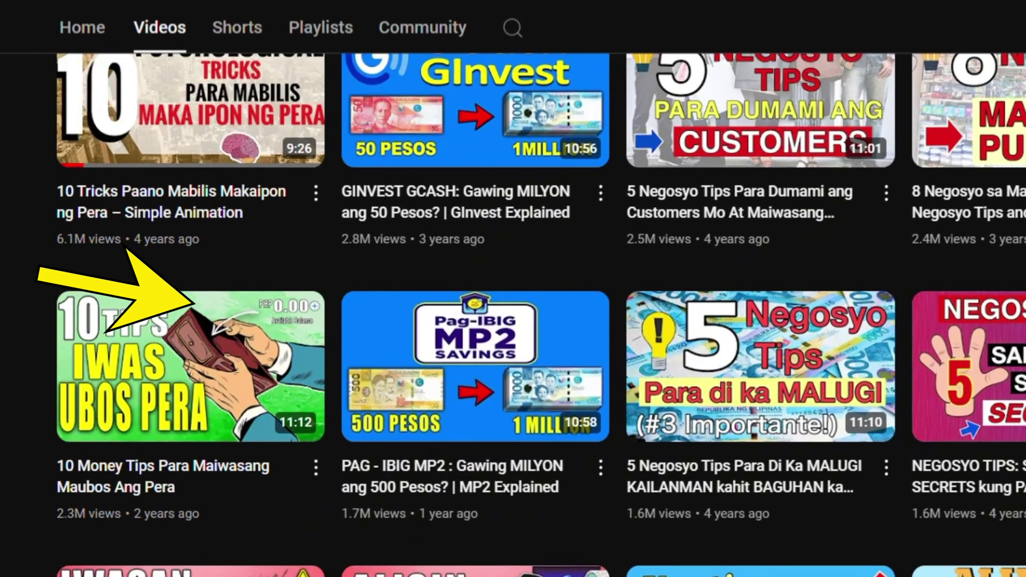
pyautogui.scroll(4, 513, 289)
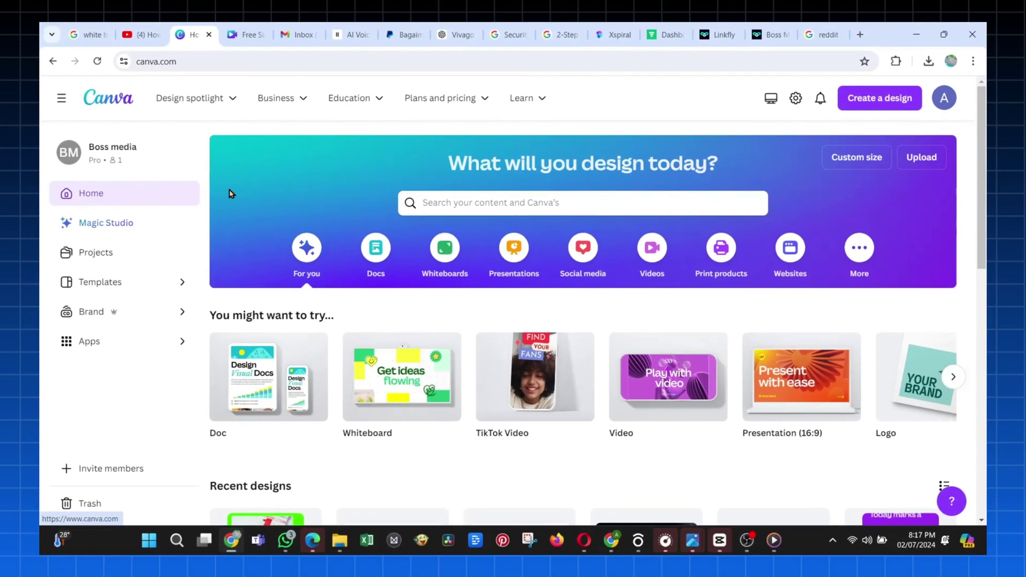
# Step: Search Canva for 'thumnail' and open the Kumbh Mela thumbnail template
pyautogui.click(541, 216)
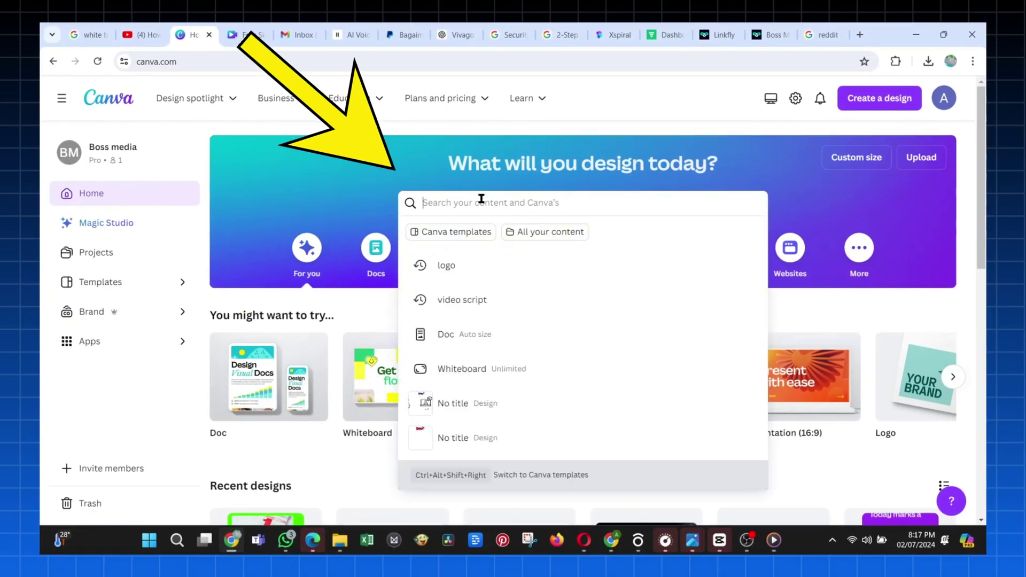
pyautogui.write('th')
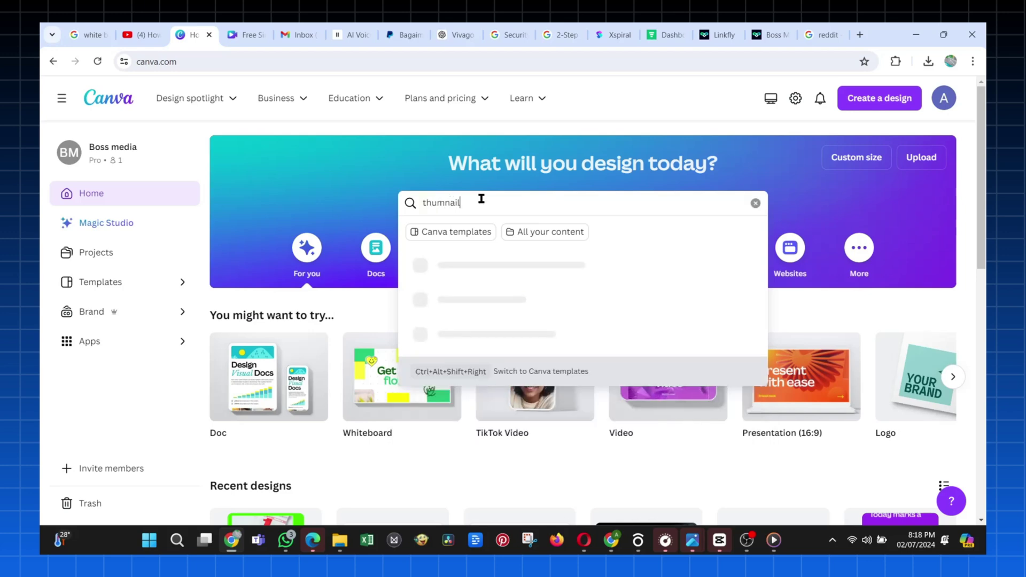
pyautogui.write('umnail')
pyautogui.press('Return')
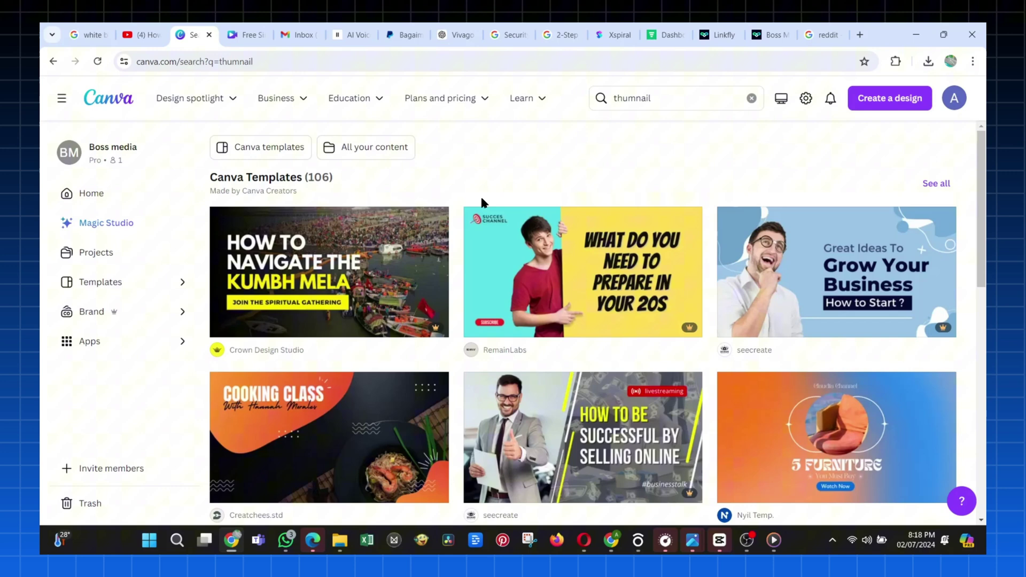
pyautogui.scroll(-1, 462, 196)
pyautogui.click(407, 240)
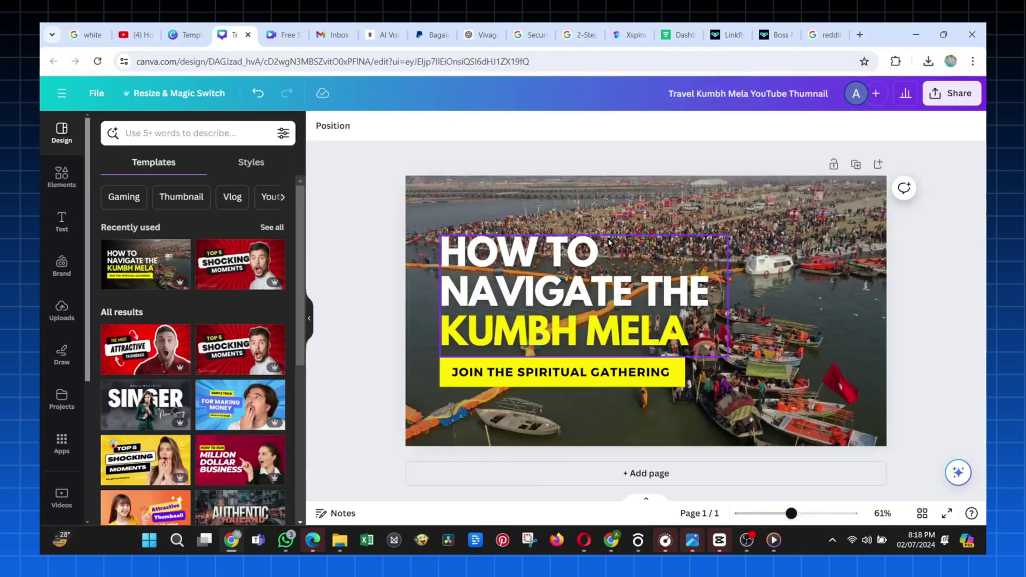
# Step: Delete all the title text and the Kumbh Mela background photo
pyautogui.hotkey('ctrl', 'a')
pyautogui.press('Delete')
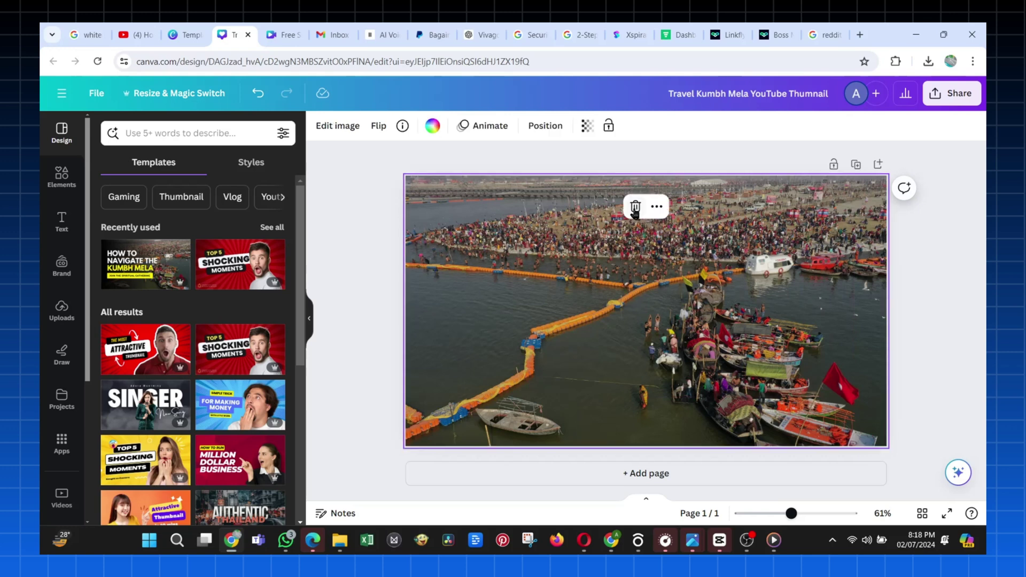
pyautogui.click(635, 208)
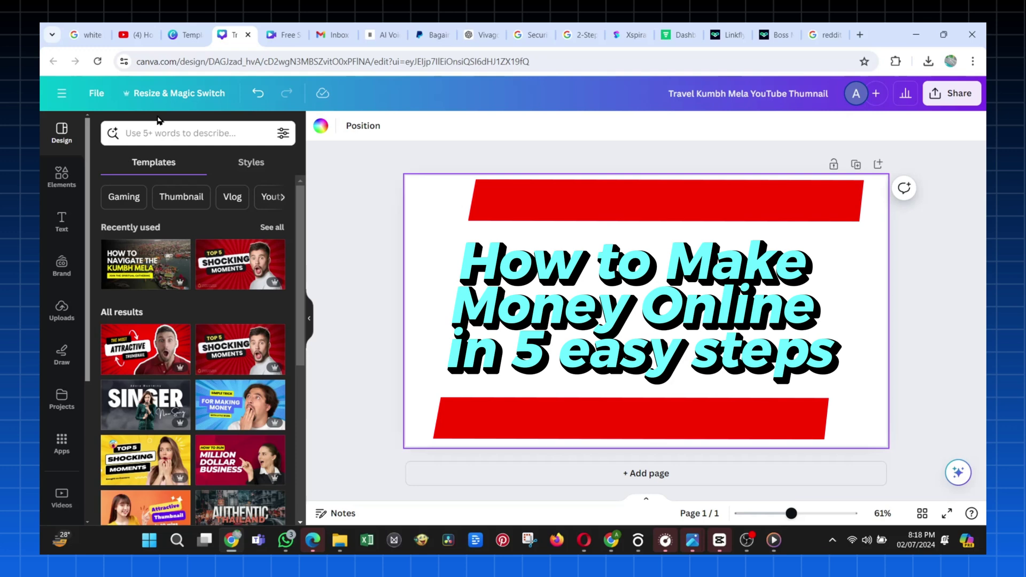
# Step: Add the HOW? graphic near the top, resized and recoloured blue and yellow
pyautogui.click(158, 133)
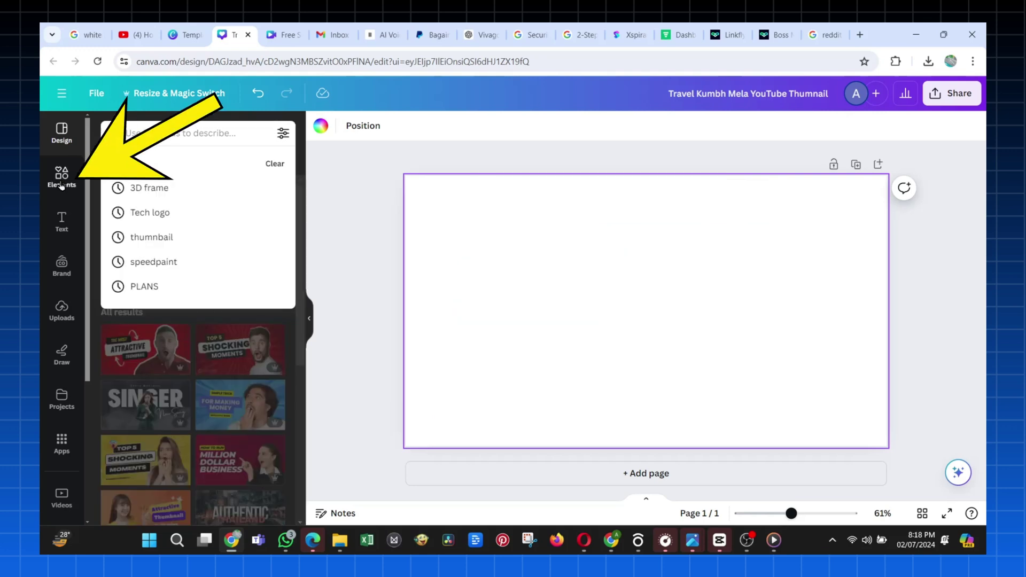
pyautogui.click(61, 180)
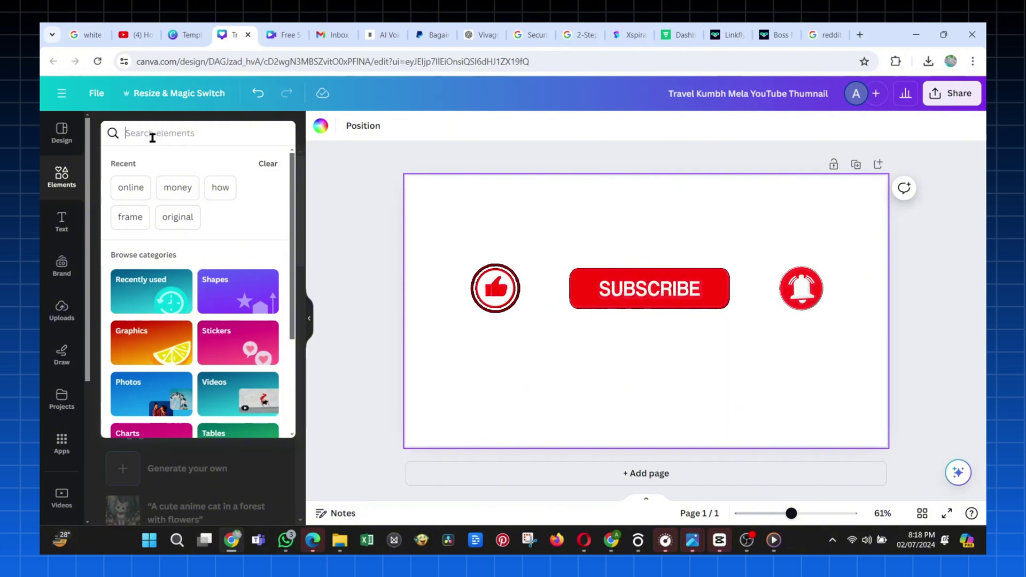
pyautogui.write('how')
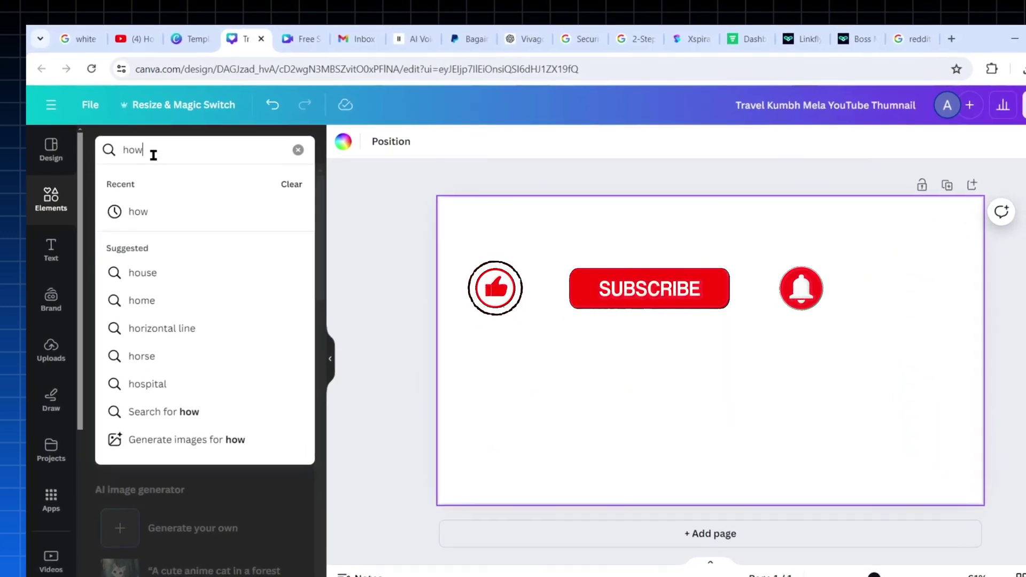
pyautogui.press('Return')
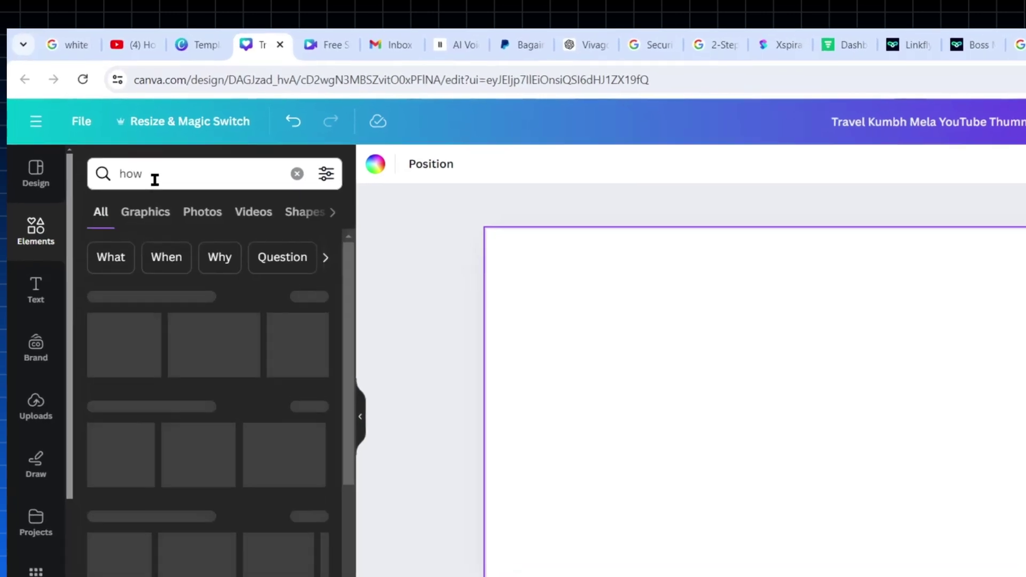
pyautogui.click(143, 216)
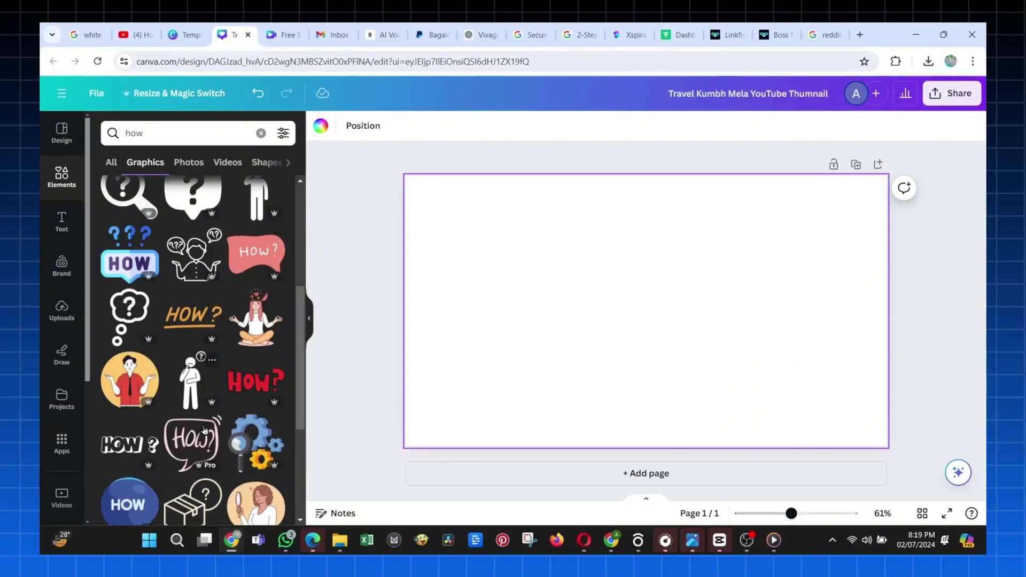
pyautogui.click(250, 383)
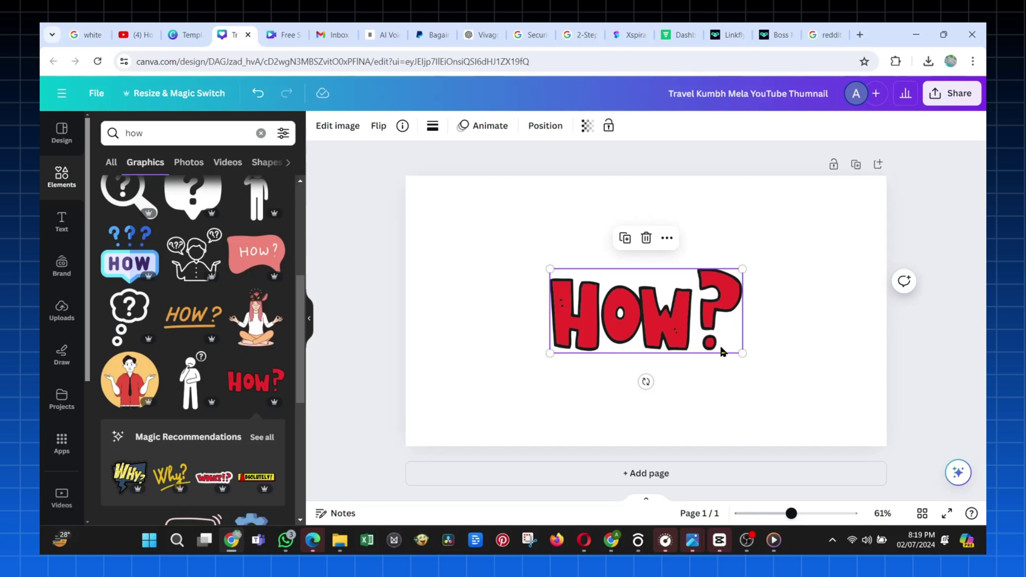
pyautogui.moveTo(743, 355); pyautogui.dragTo(600, 296)
pyautogui.click(452, 126)
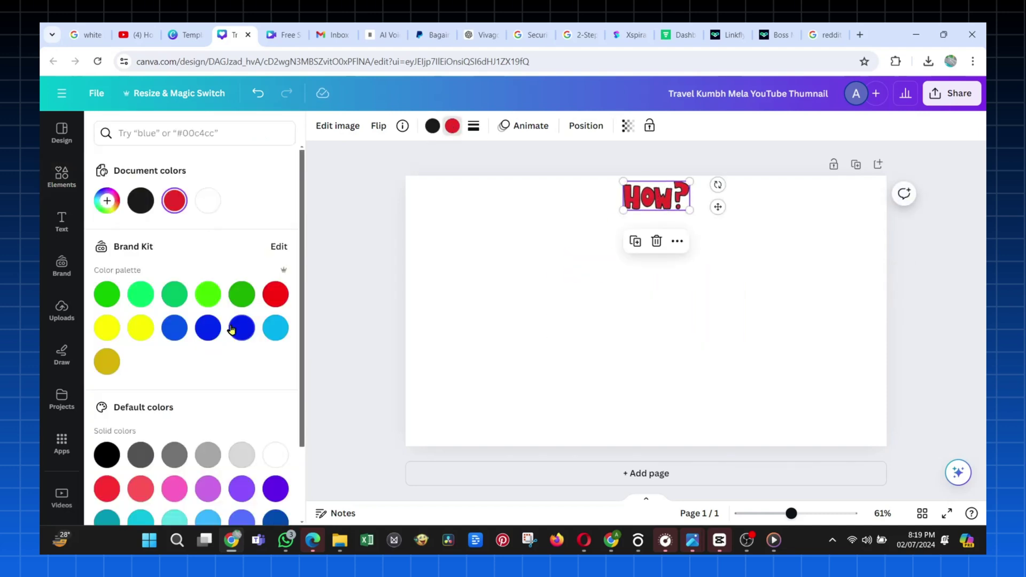
pyautogui.click(140, 327)
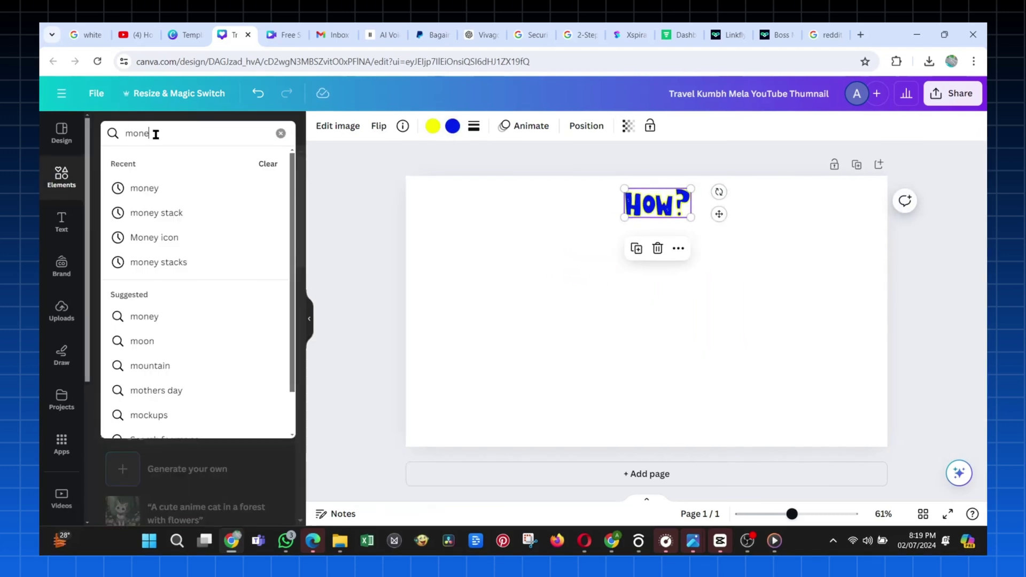
# Step: Add an outlined money-bag graphic on the left below the title
pyautogui.write('ney')
pyautogui.press('Return')
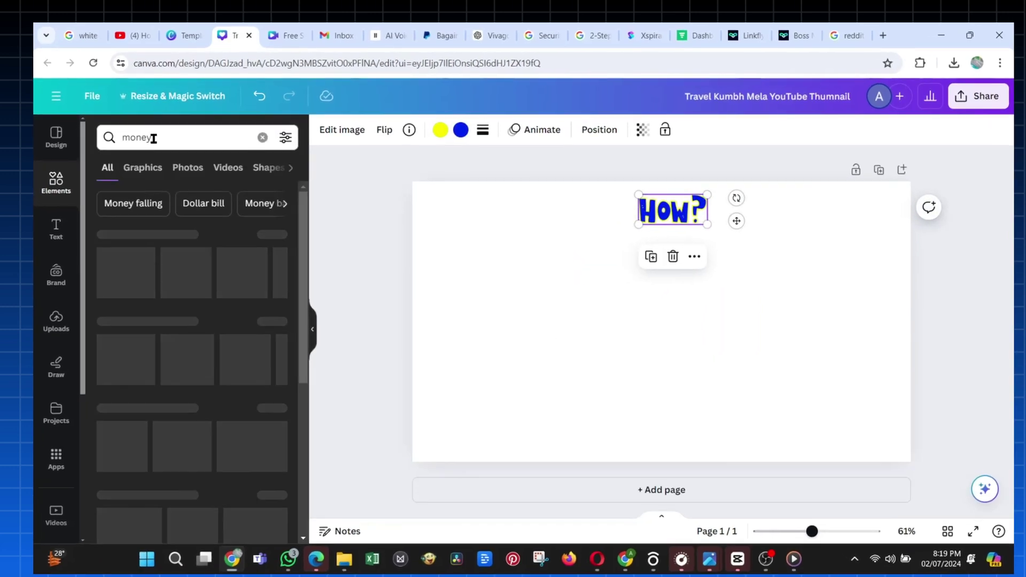
pyautogui.click(141, 170)
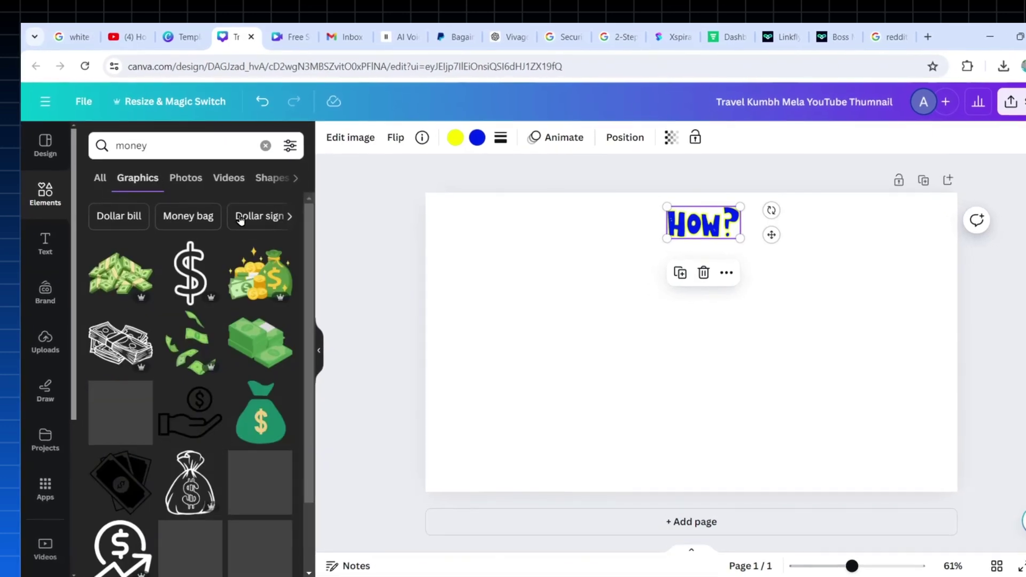
pyautogui.scroll(-1, 184, 443)
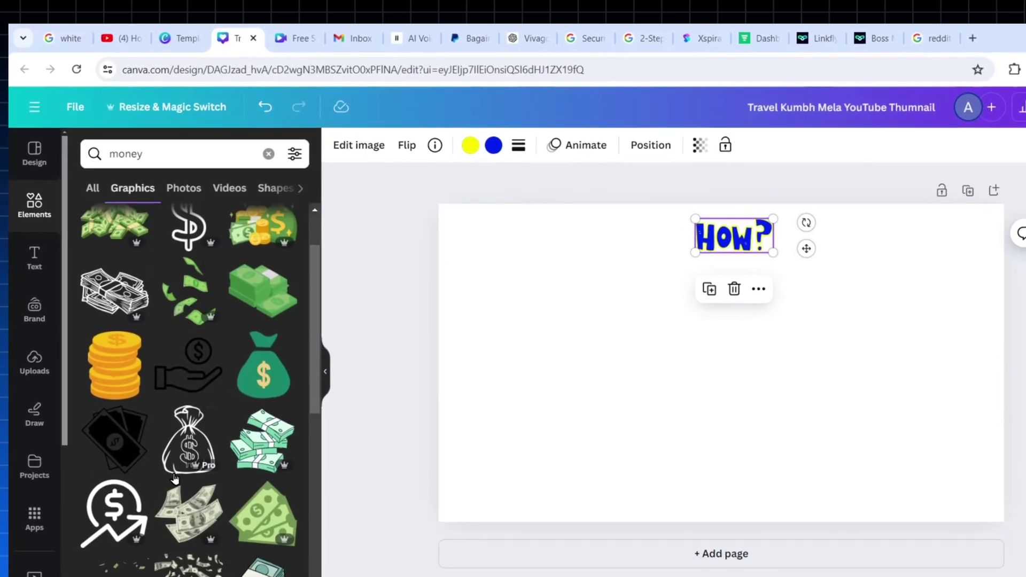
pyautogui.click(180, 471)
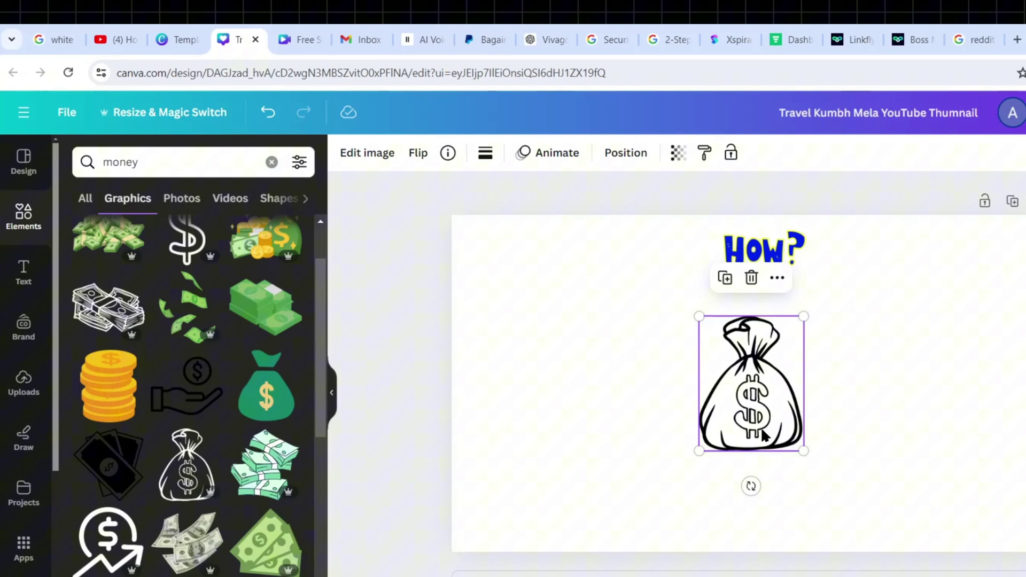
pyautogui.moveTo(708, 392); pyautogui.dragTo(556, 407)
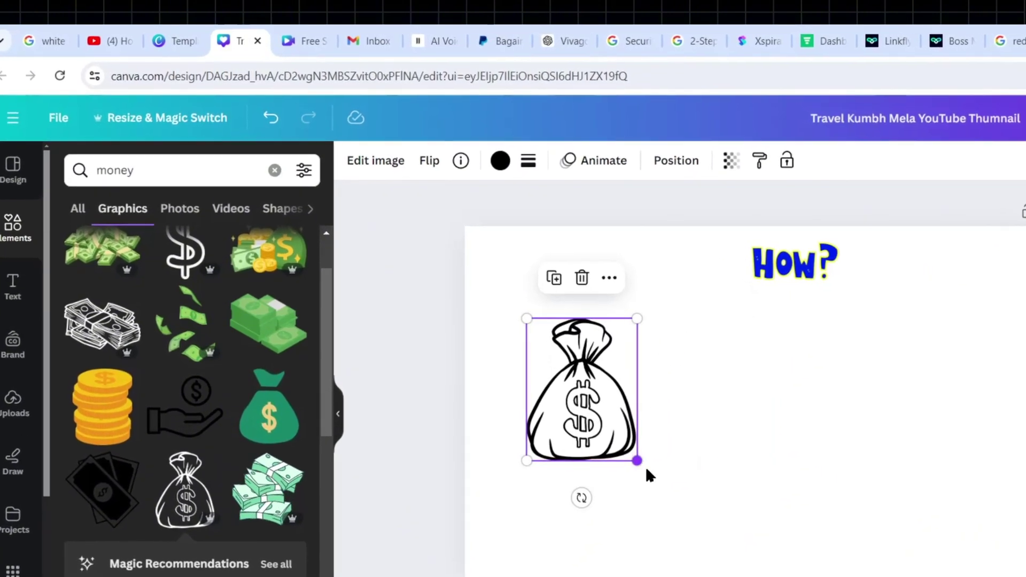
pyautogui.moveTo(617, 471); pyautogui.dragTo(614, 475)
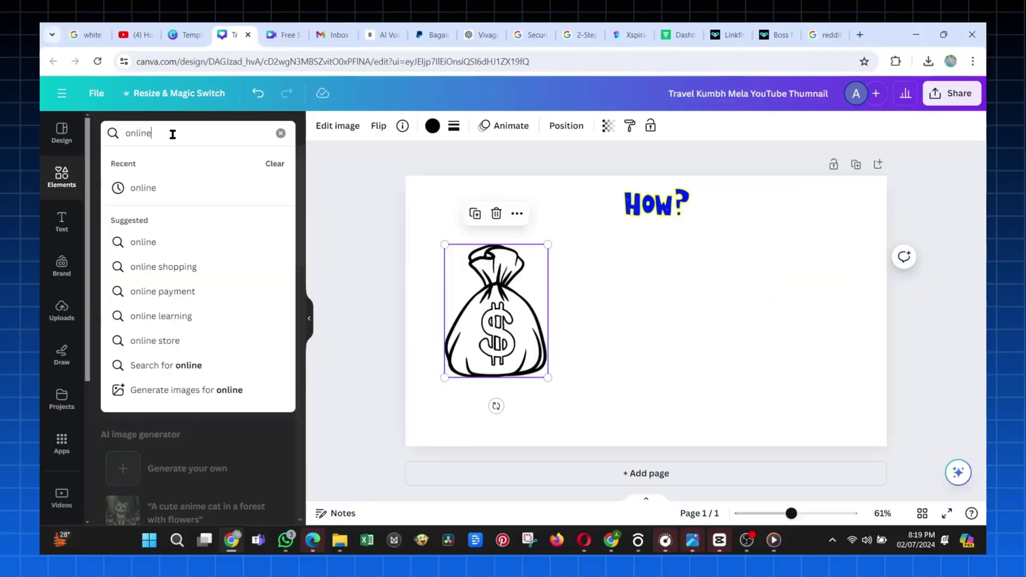
# Step: Place the laptop and 'Online' script graphics right of the money bag, then open Download
pyautogui.press('Return')
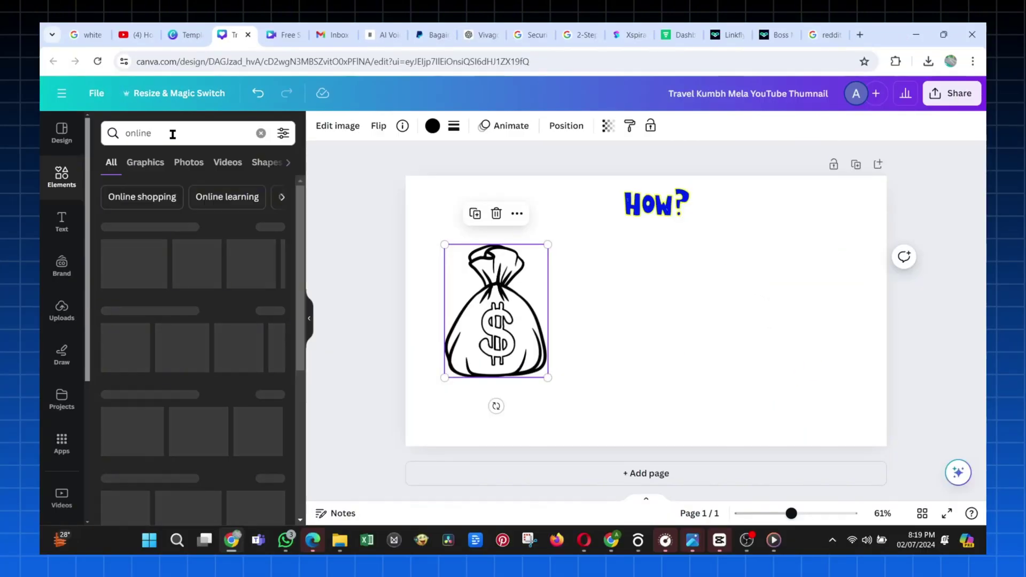
pyautogui.click(114, 273)
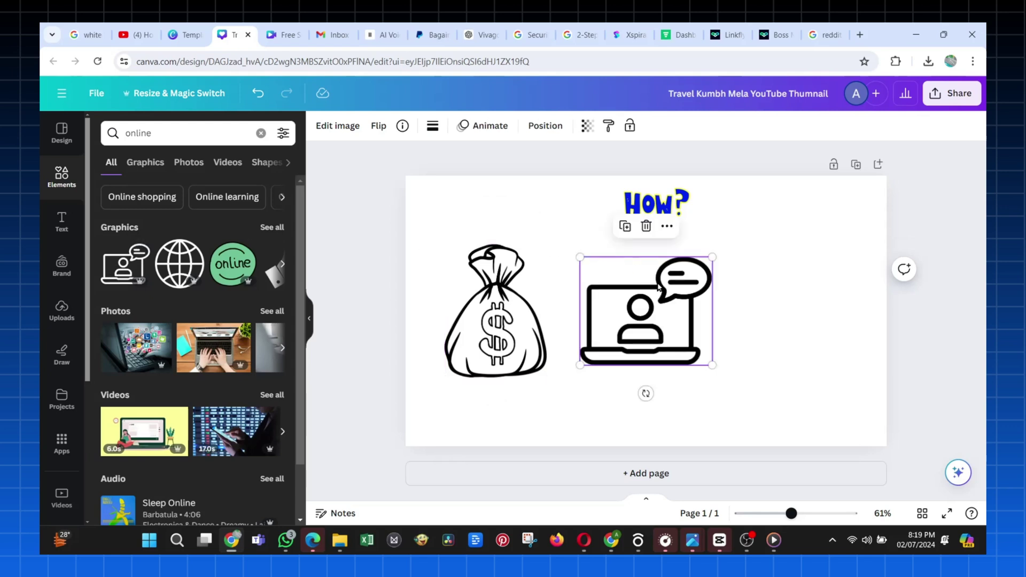
pyautogui.moveTo(663, 312); pyautogui.dragTo(739, 311)
pyautogui.click(145, 162)
pyautogui.moveTo(257, 313); pyautogui.dragTo(764, 381)
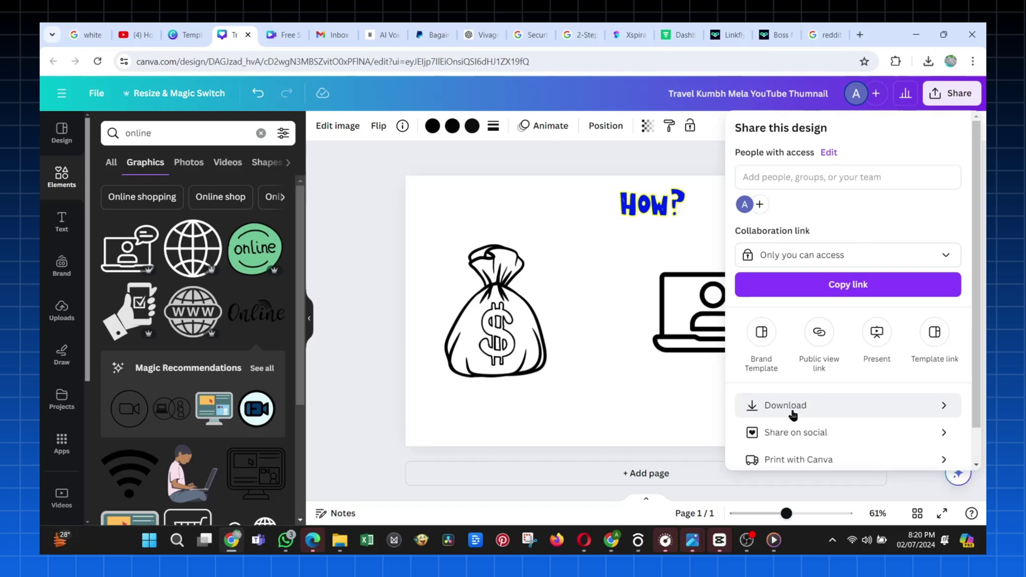
pyautogui.click(790, 412)
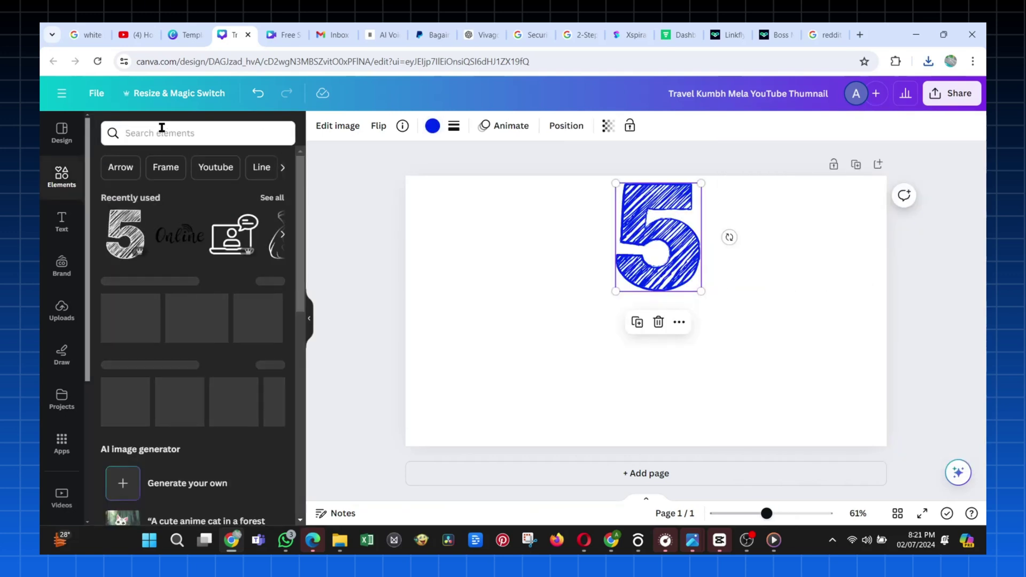
# Step: Place a three-way arrow graphic from a 'ways' search below the 5
pyautogui.click(160, 133)
pyautogui.write('ways')
pyautogui.press('Return')
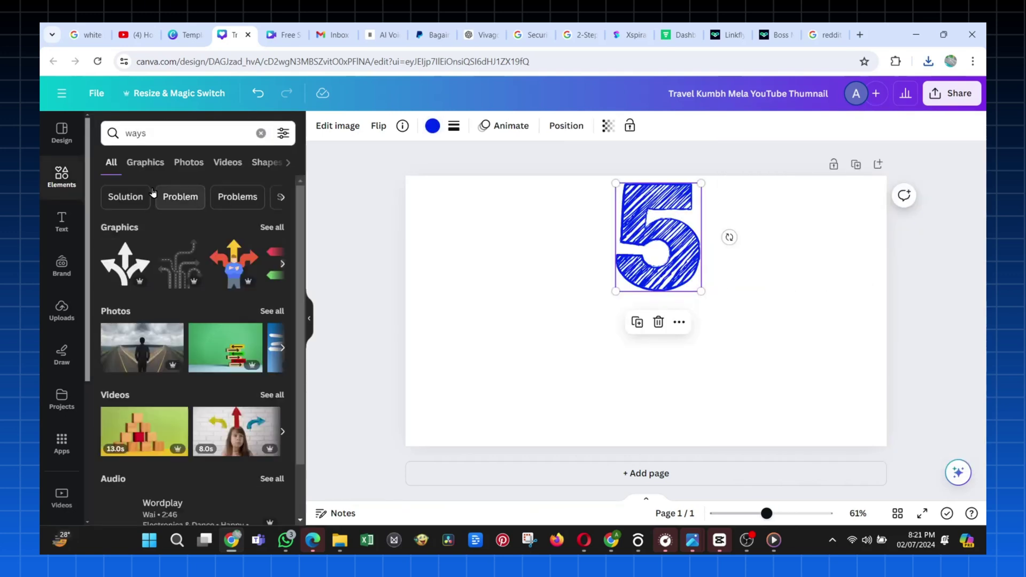
pyautogui.click(145, 163)
pyautogui.moveTo(126, 253); pyautogui.dragTo(520, 321)
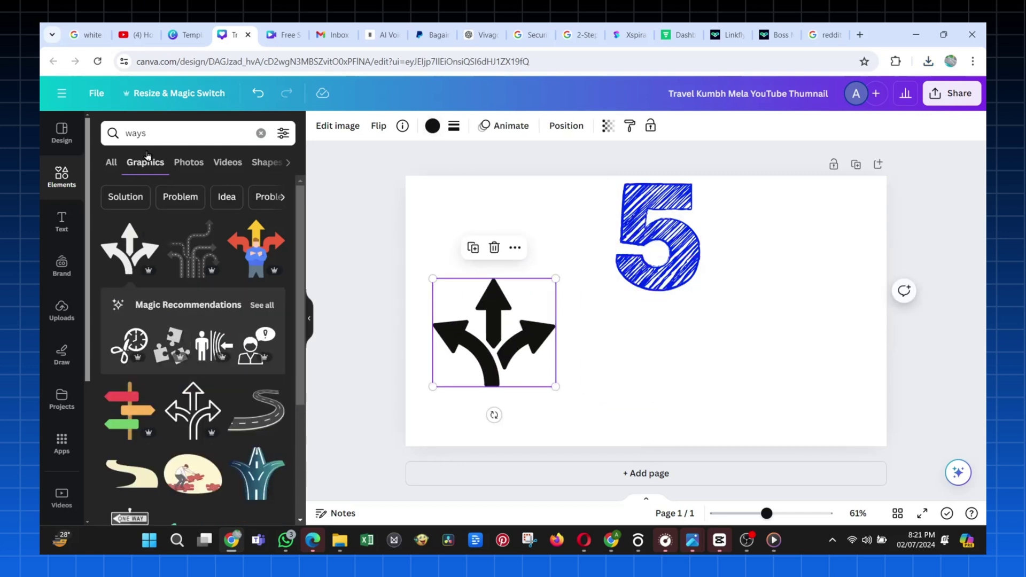
# Step: Add the EASY! sticker on the left and recolour its pink parts blue
pyautogui.click(261, 133)
pyautogui.write('easy')
pyautogui.press('Return')
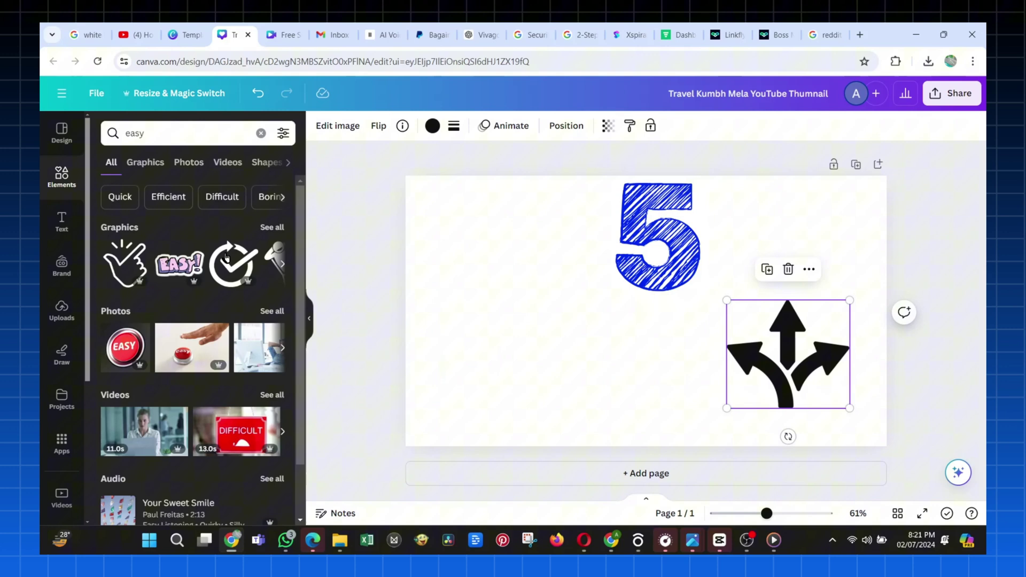
pyautogui.moveTo(179, 263); pyautogui.dragTo(537, 354)
pyautogui.click(491, 126)
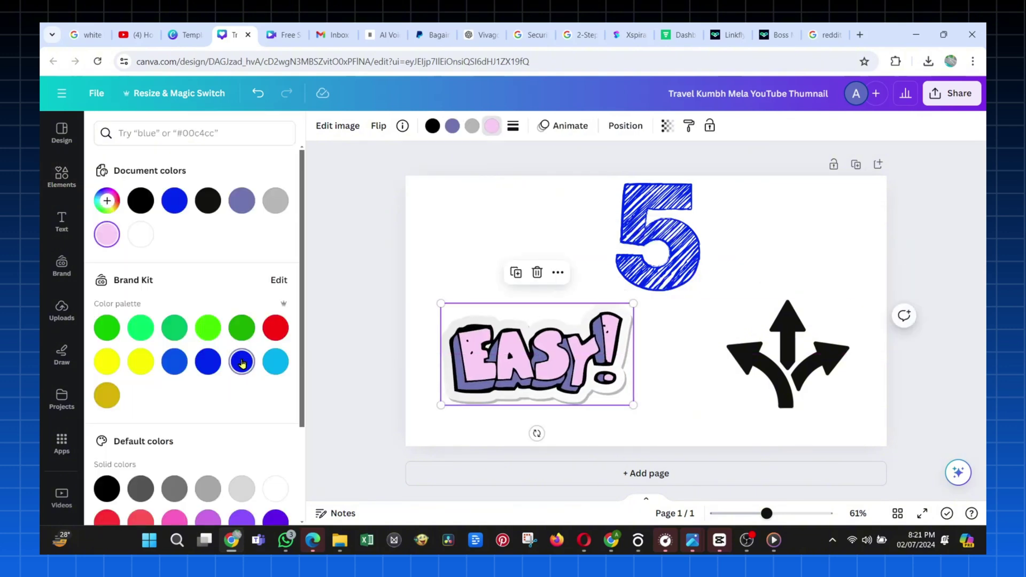
pyautogui.click(345, 261)
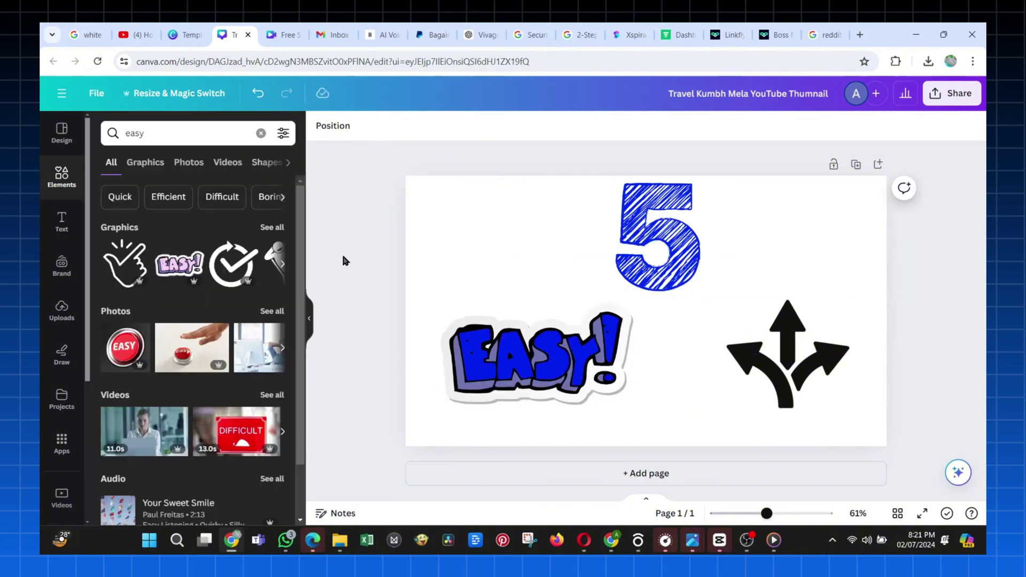
# Step: Download the scene as a JPG image, then delete the EASY! sticker
pyautogui.click(957, 96)
pyautogui.click(770, 405)
pyautogui.click(853, 346)
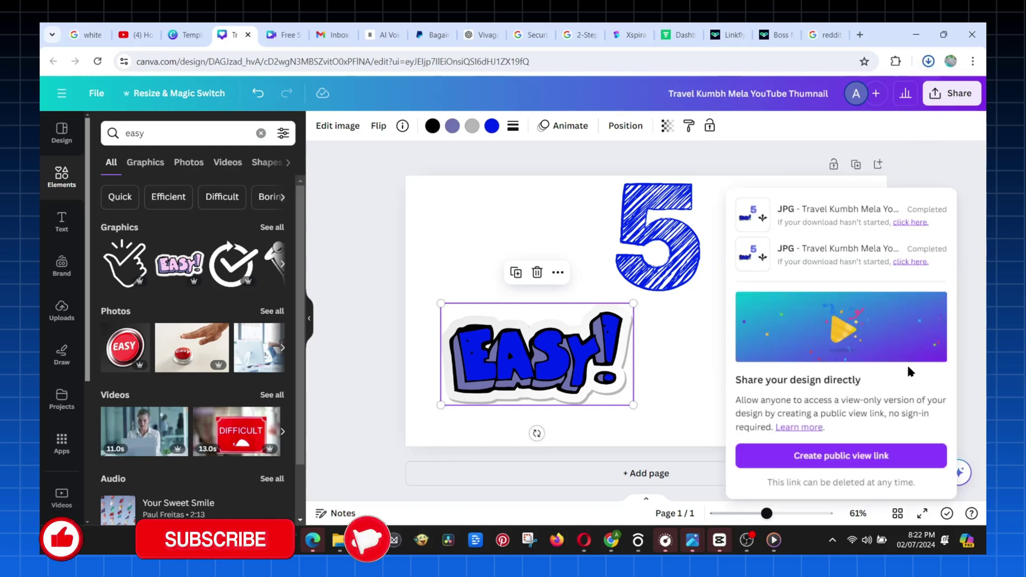
pyautogui.click(342, 191)
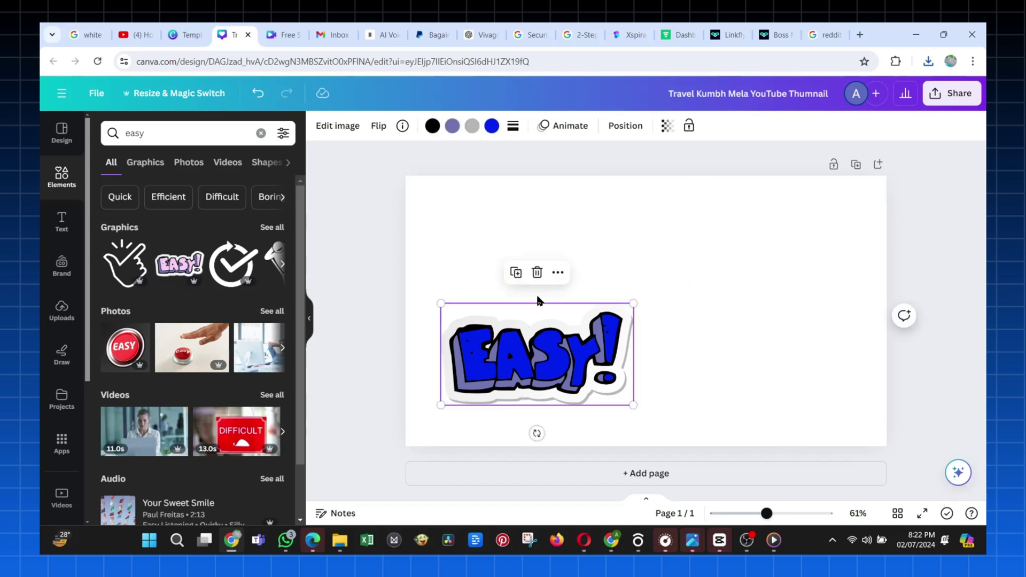
pyautogui.click(537, 273)
# Step: Find the Speed Painter app via a 'speed paint' apps search and browse for an image
pyautogui.click(61, 174)
pyautogui.scroll(-2, 82, 242)
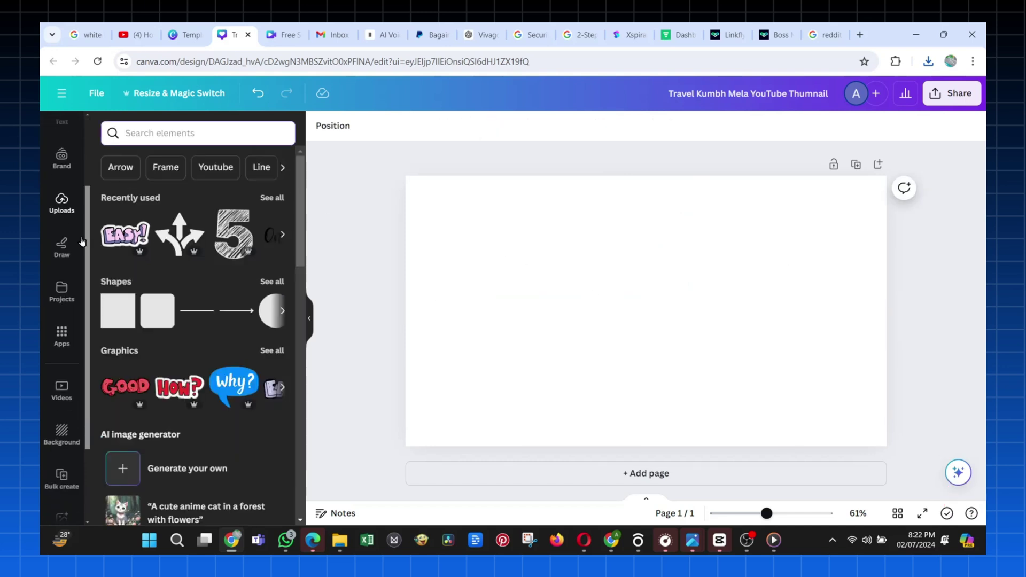
pyautogui.click(62, 321)
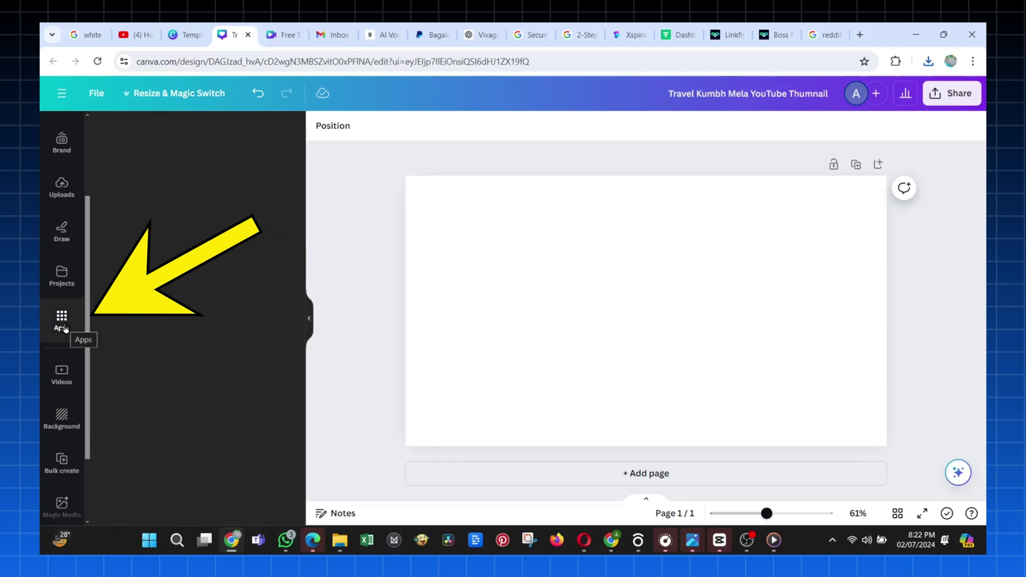
pyautogui.click(160, 136)
pyautogui.write('spee')
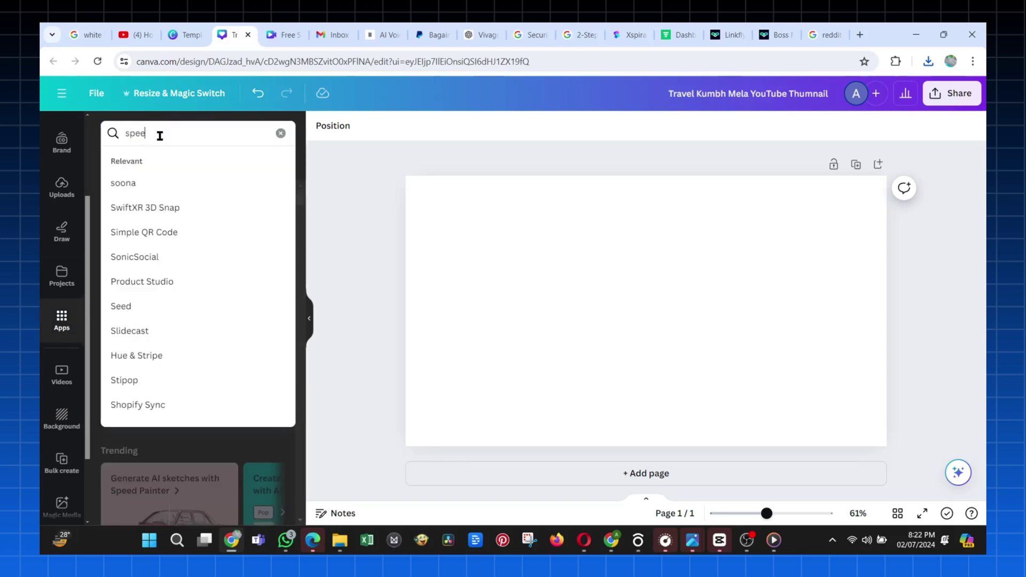
pyautogui.write('d paint')
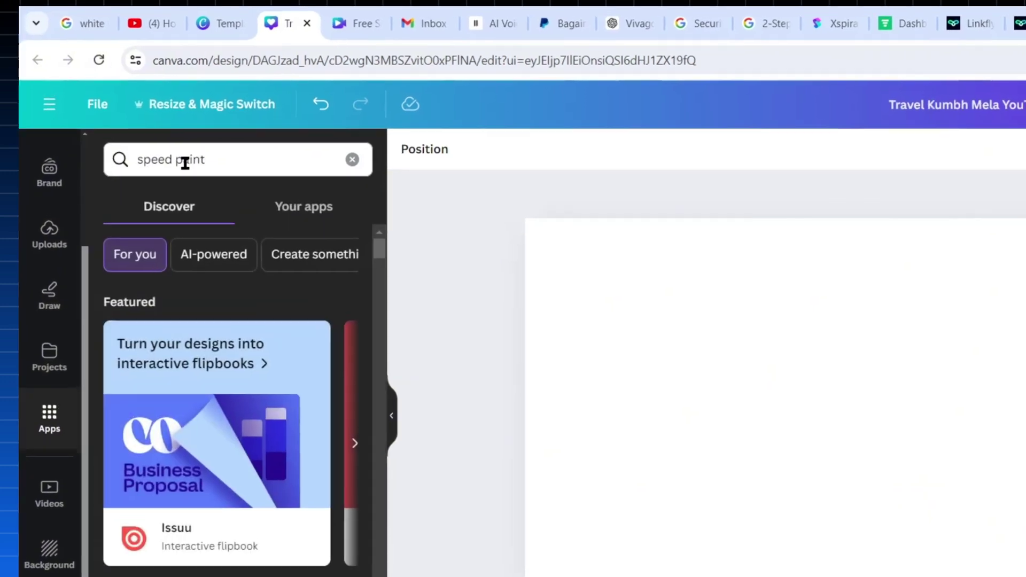
pyautogui.press('Return')
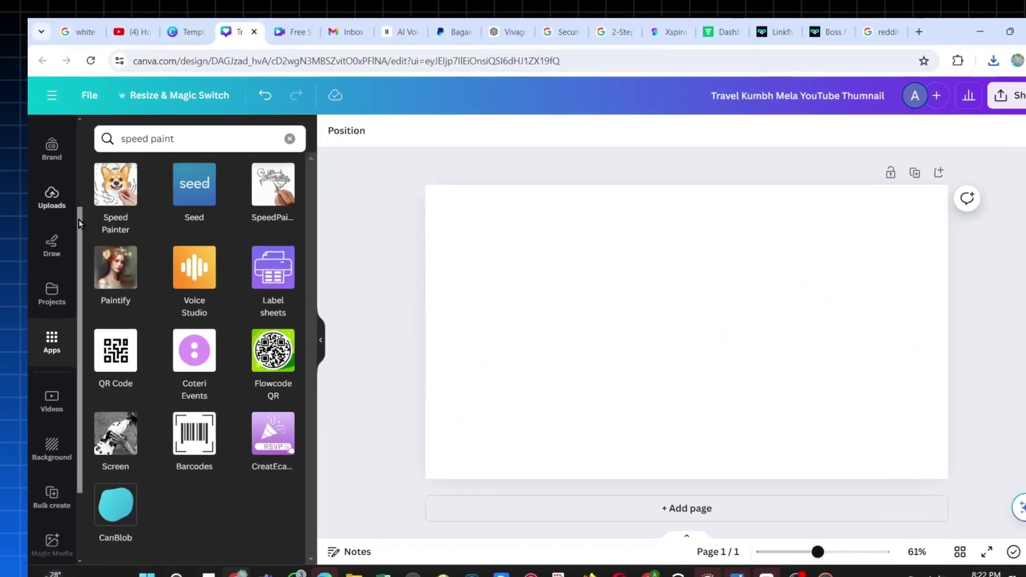
pyautogui.click(104, 192)
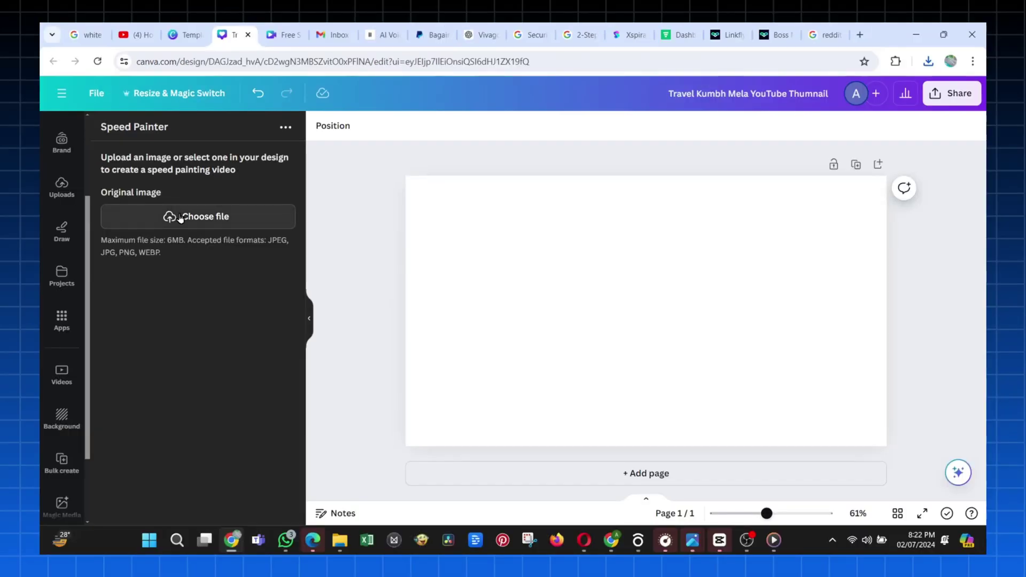
pyautogui.click(181, 217)
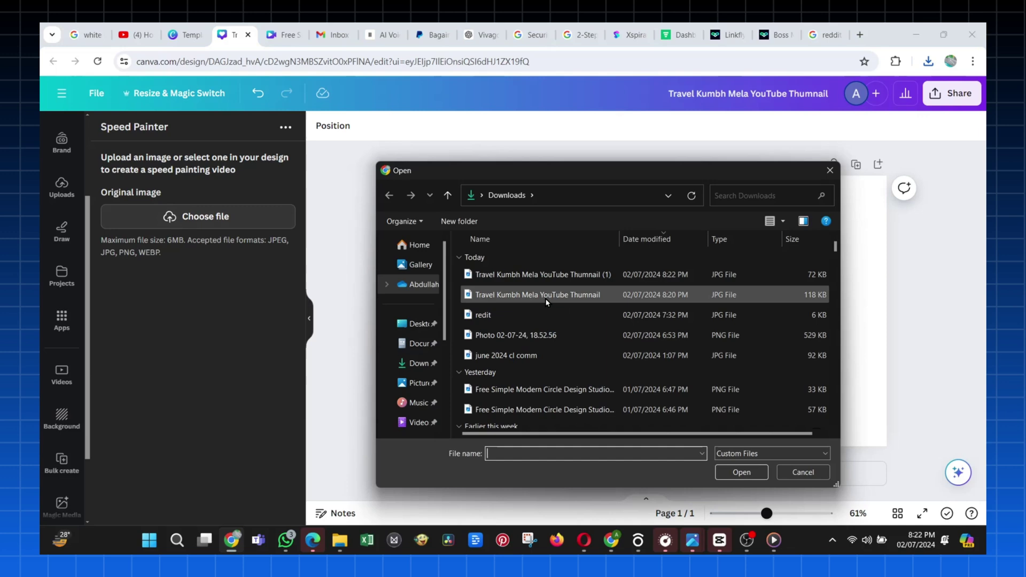
# Step: Upload the How? money-bag image, keeping 3s sketch duration and colour fill on
pyautogui.click(742, 473)
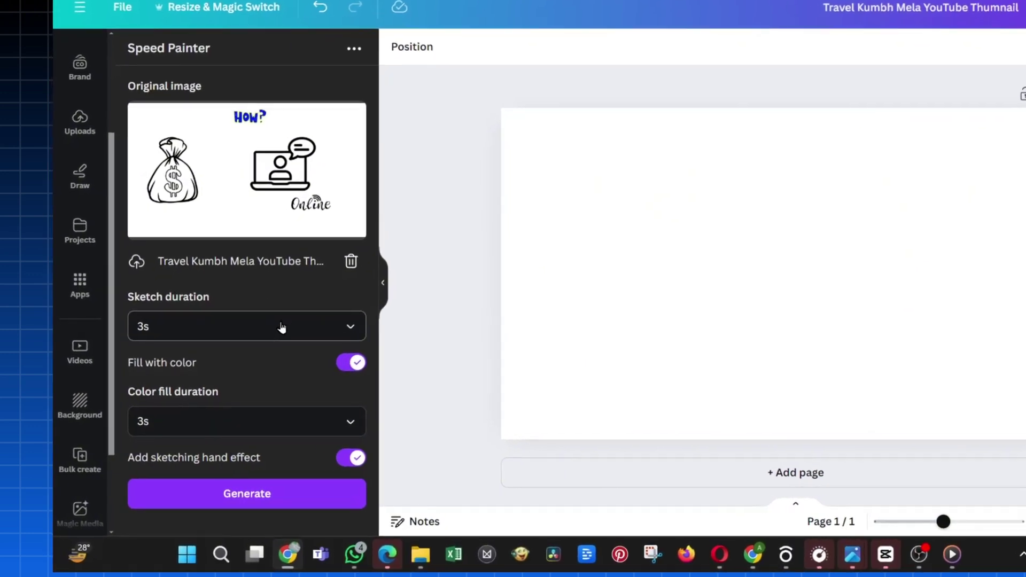
pyautogui.click(351, 325)
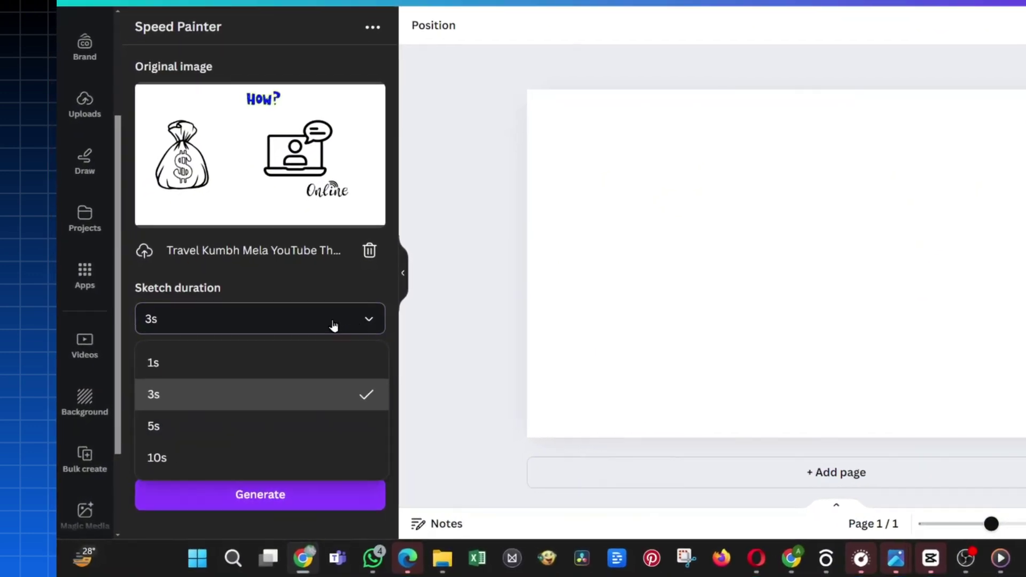
pyautogui.click(198, 395)
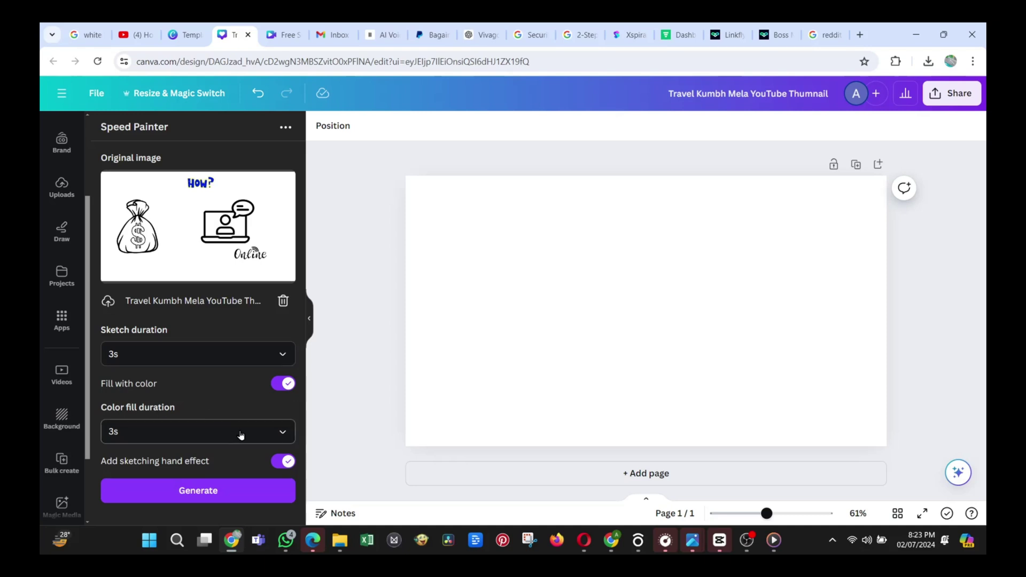
pyautogui.click(284, 388)
pyautogui.click(285, 388)
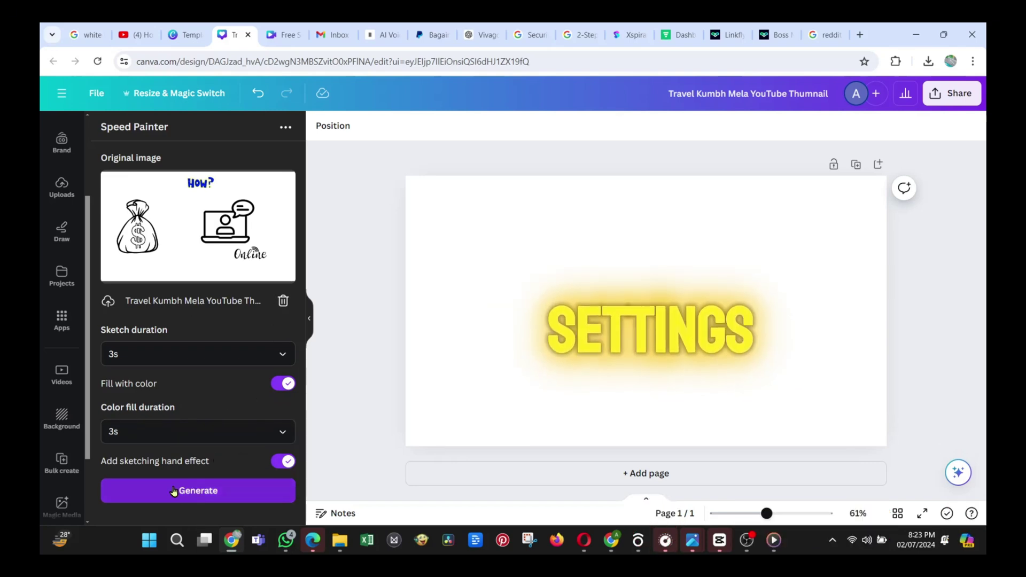
# Step: Generate the speed-painting video, put it on the page and play it
pyautogui.click(211, 496)
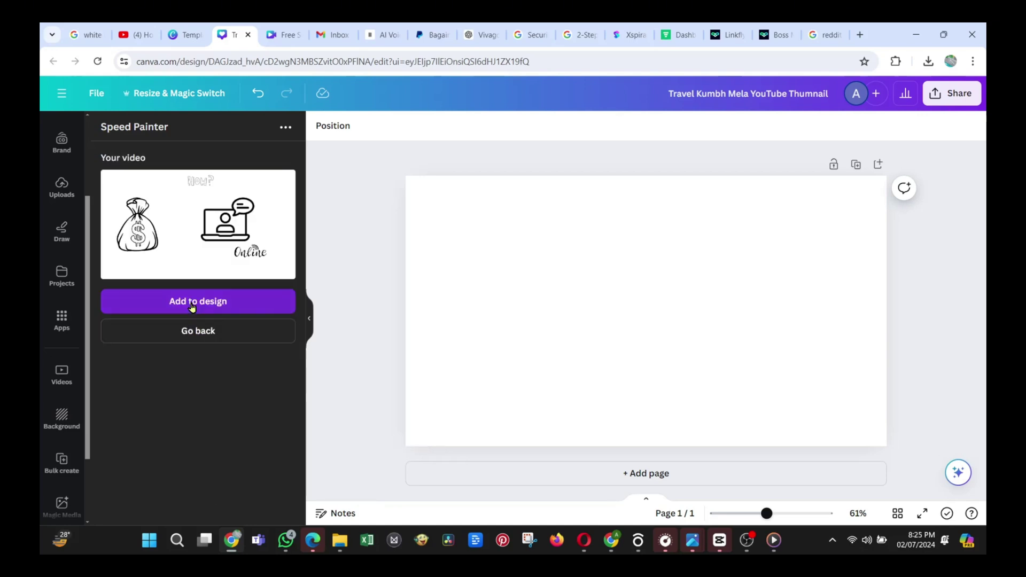
pyautogui.click(192, 304)
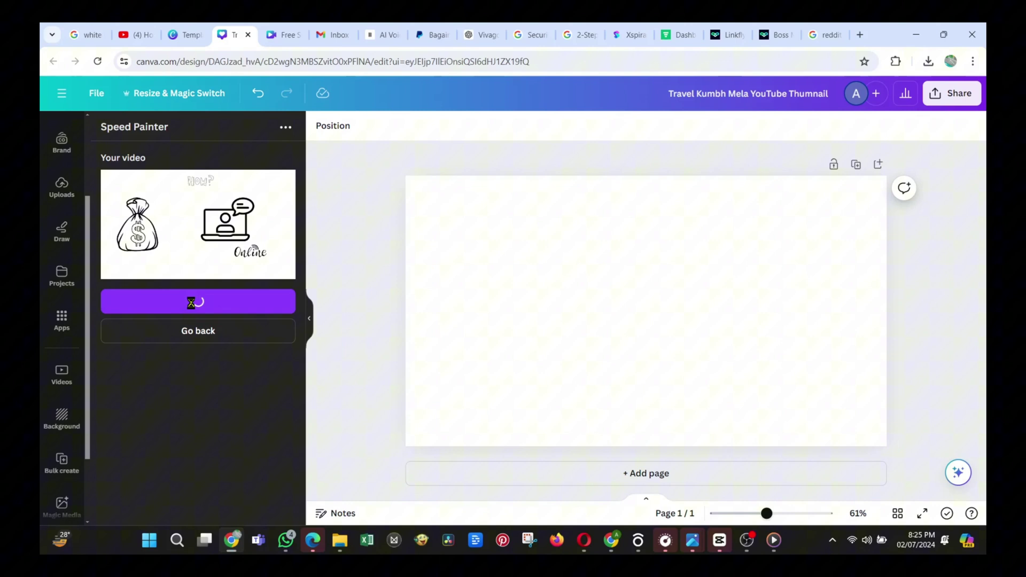
pyautogui.click(646, 306)
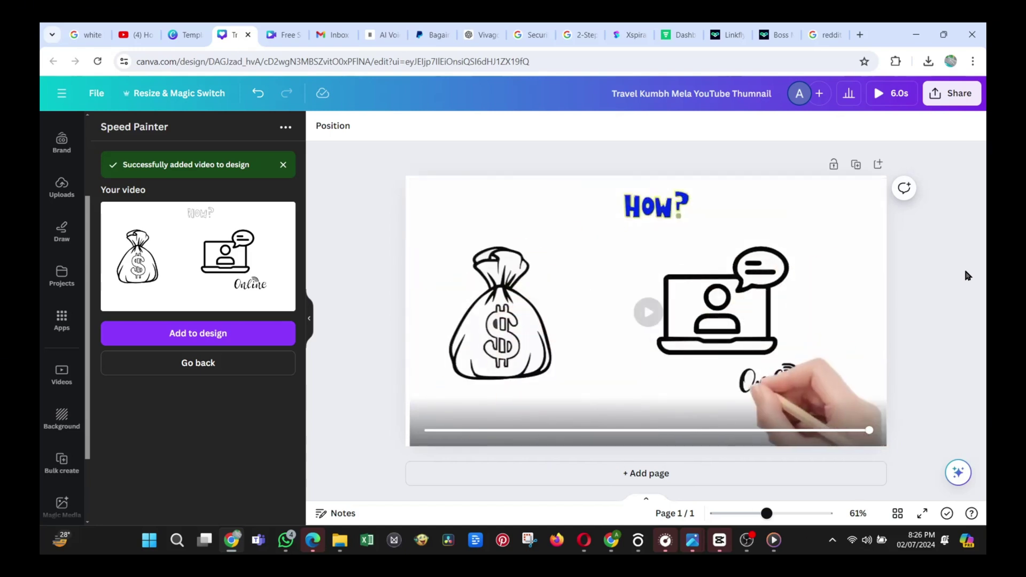
pyautogui.click(648, 317)
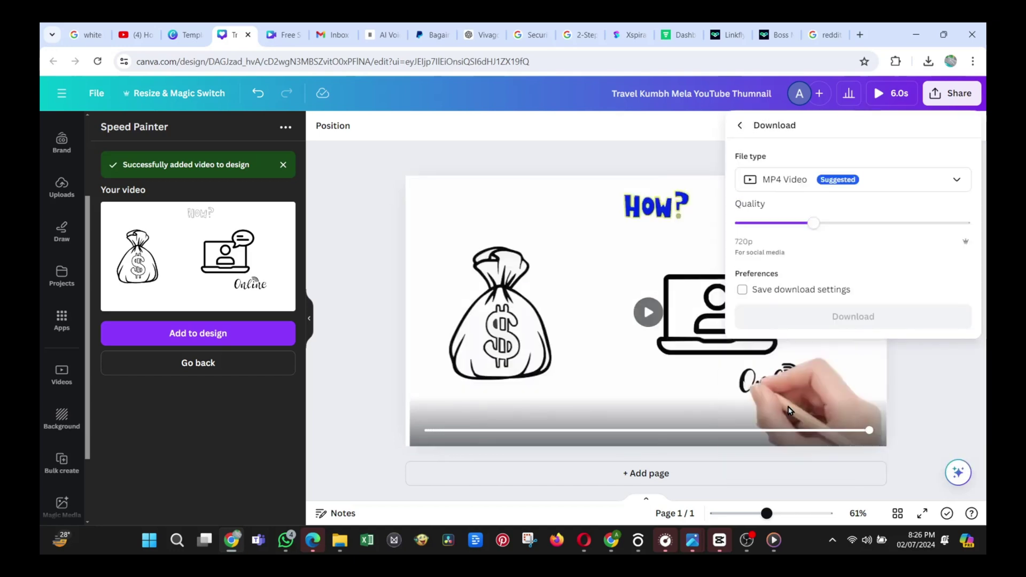
pyautogui.click(591, 156)
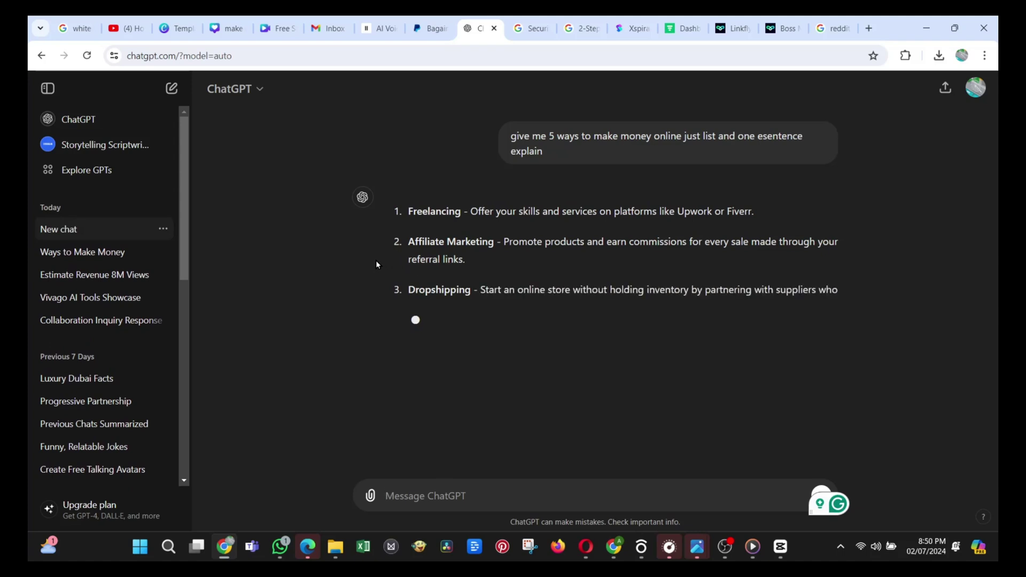
# Step: Select the first money-making ideas in ChatGPT's five-ways reply
pyautogui.moveTo(393, 210); pyautogui.dragTo(485, 262)
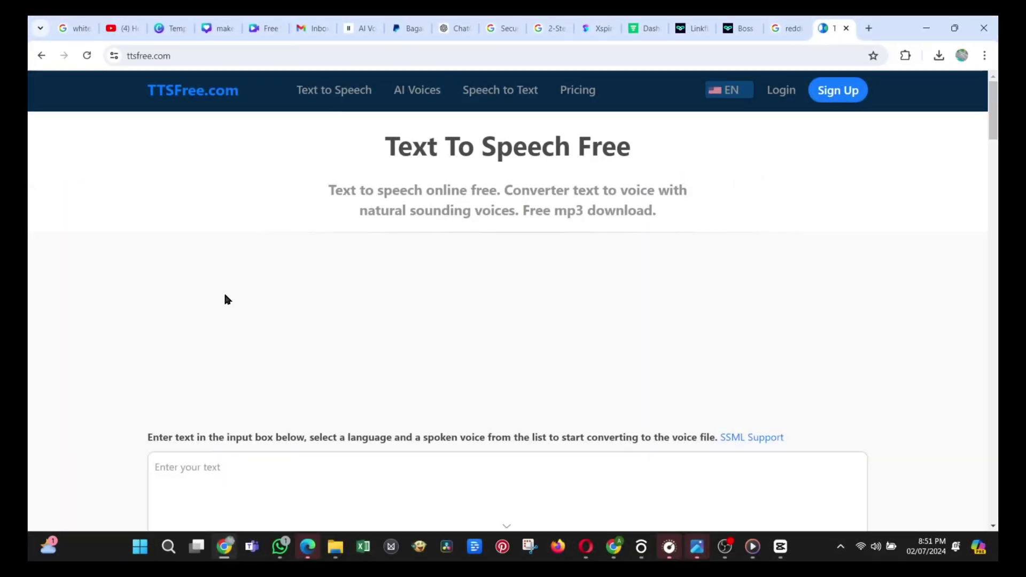
# Step: Unlock TTSFree's larger character limit for the voiceover script
pyautogui.scroll(-5, 345, 302)
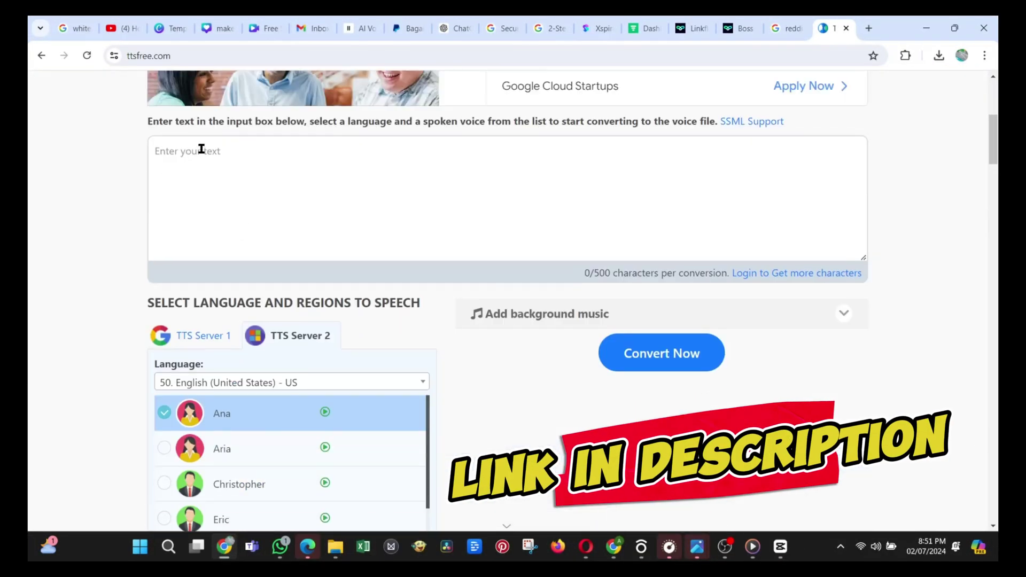
pyautogui.click(786, 273)
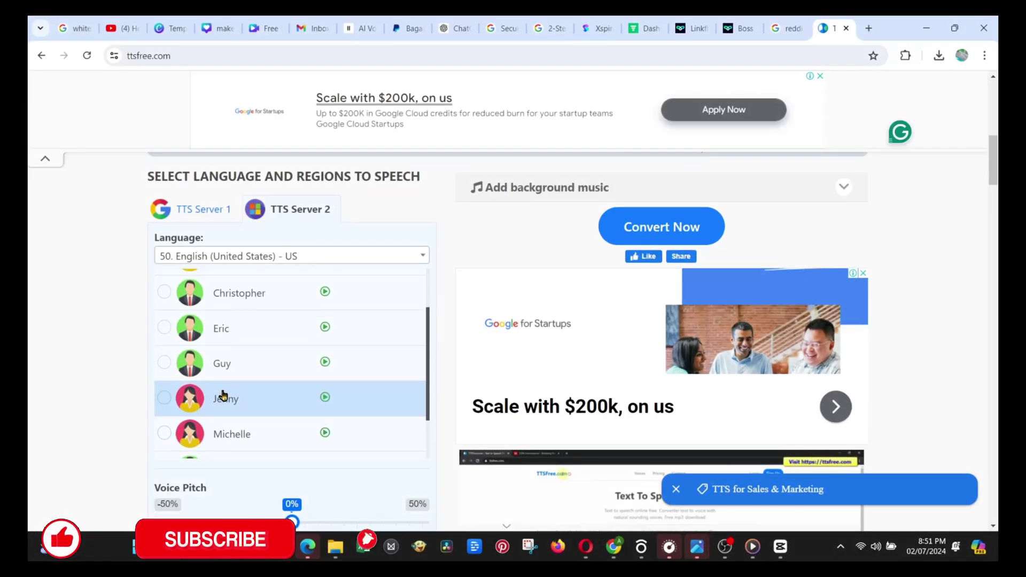
pyautogui.scroll(1, 229, 396)
pyautogui.scroll(-1, 228, 396)
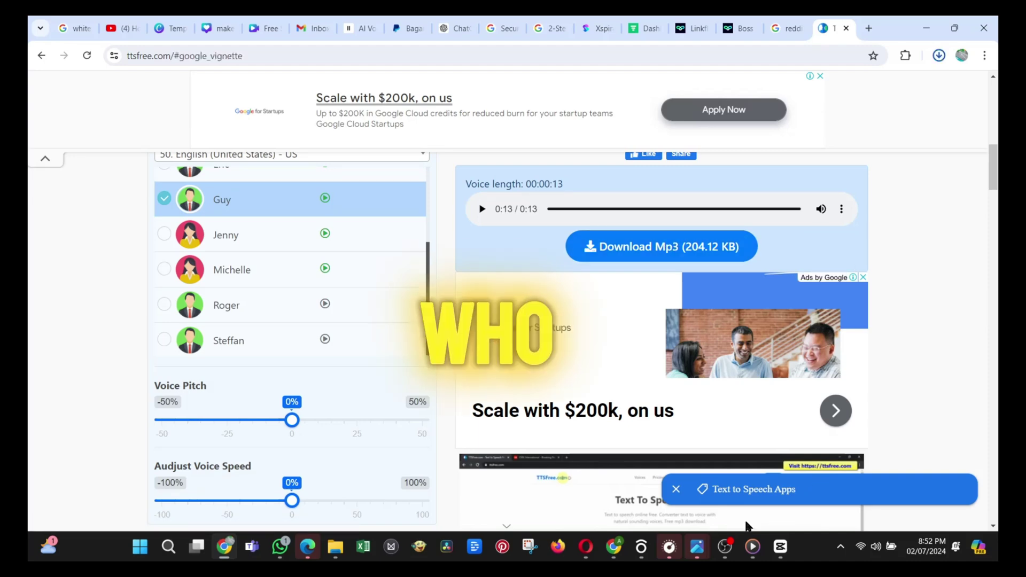
pyautogui.moveTo(727, 548)
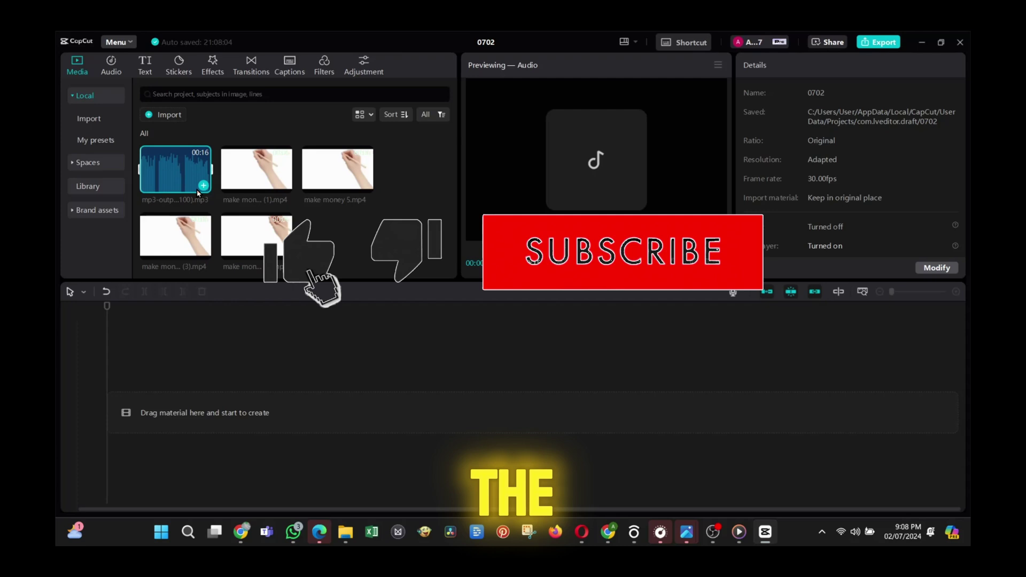
# Step: Add the voiceover mp3 to the timeline and preview the drawing clips
pyautogui.click(203, 185)
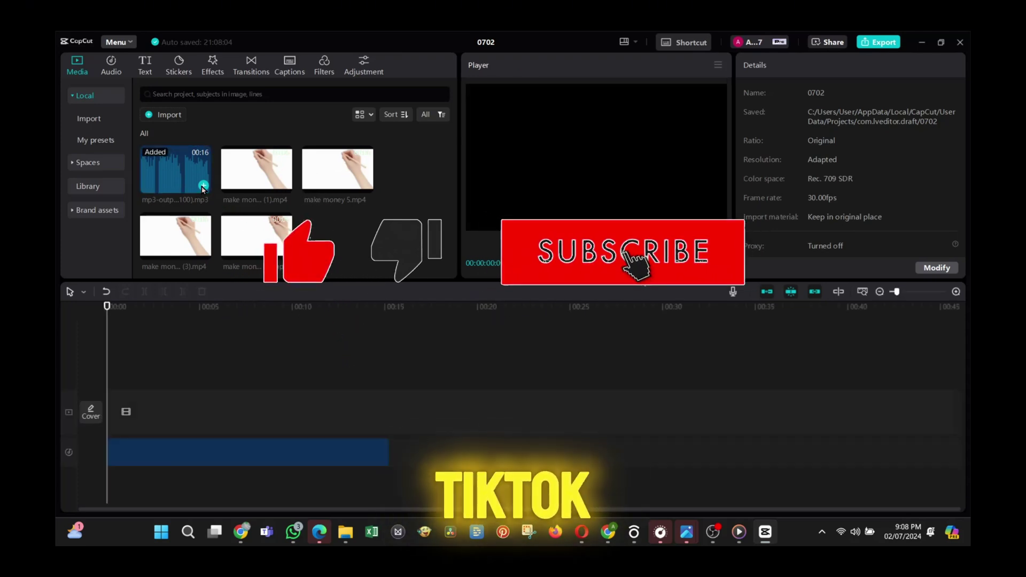
pyautogui.click(192, 458)
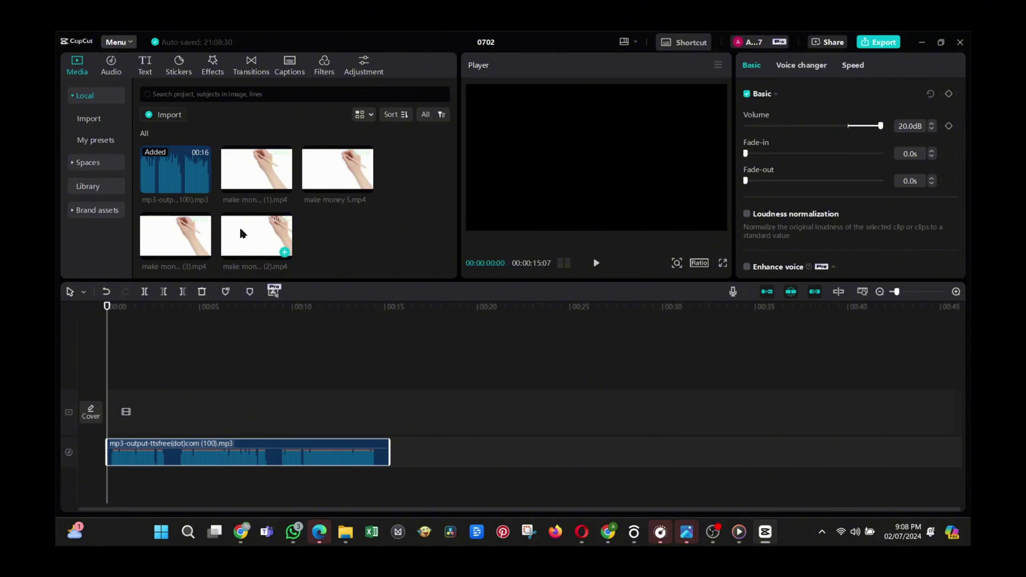
pyautogui.click(256, 176)
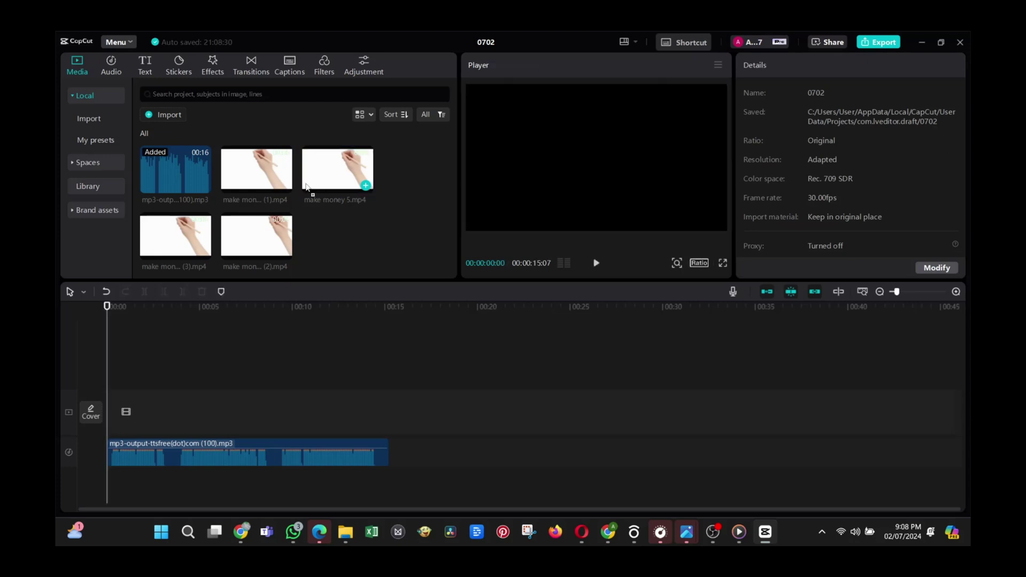
# Step: Place make money 5.mp4 on the video track and speed it up to 5.0x
pyautogui.moveTo(124, 372); pyautogui.dragTo(111, 412)
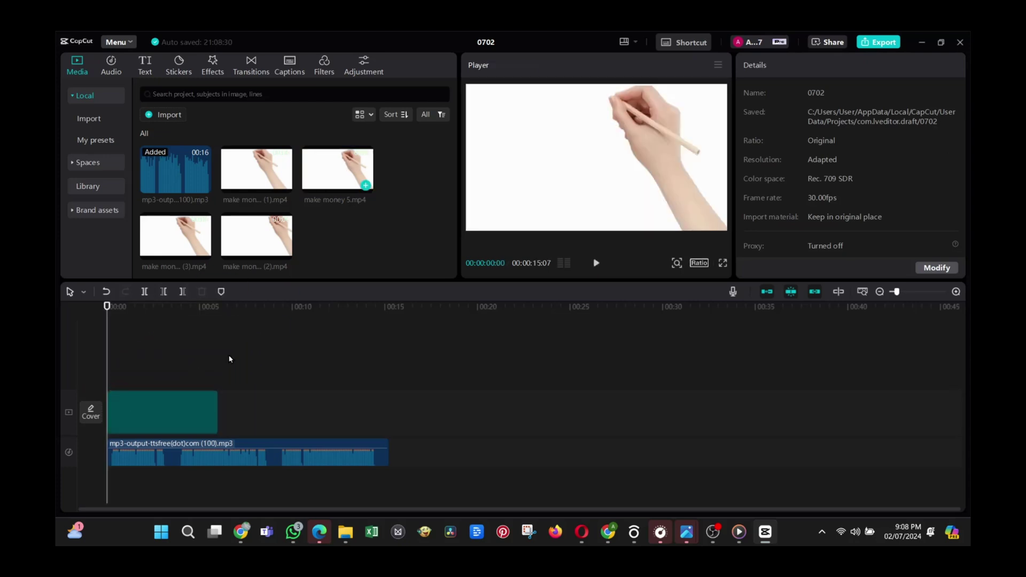
pyautogui.click(151, 425)
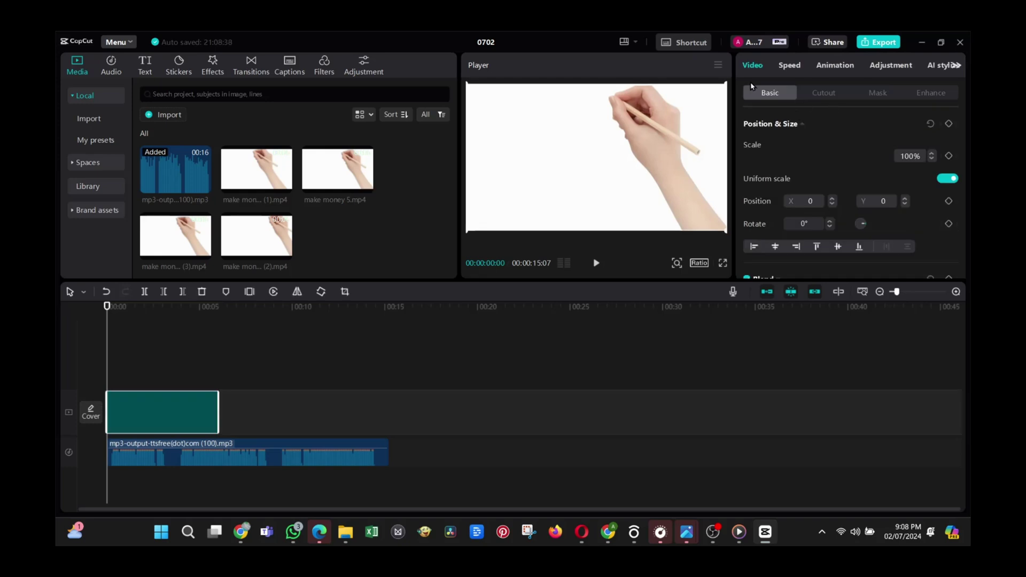
pyautogui.click(783, 69)
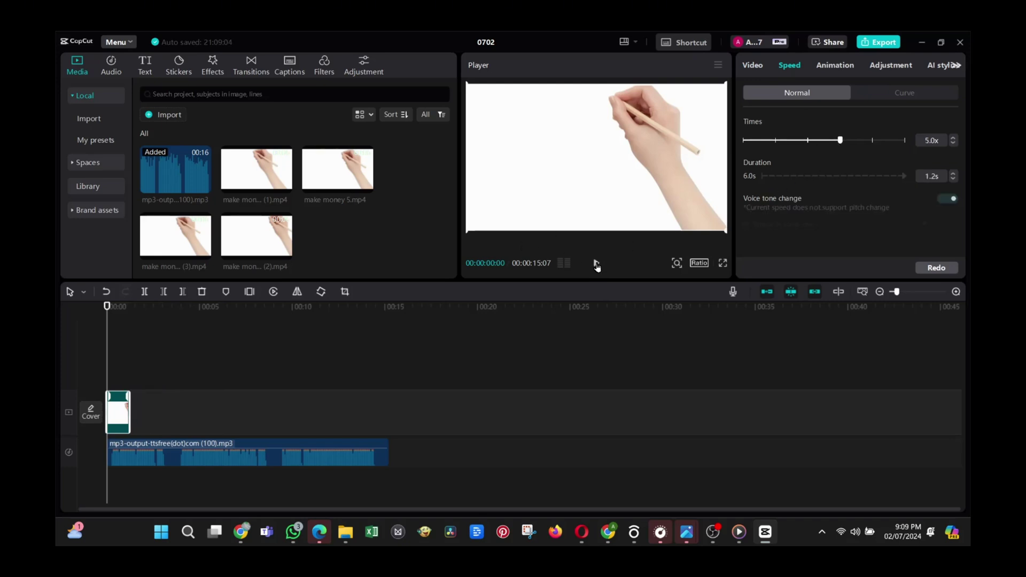
# Step: Change the drawing clip's speed to 3.3x so it lasts 1.9 s, previewing the result
pyautogui.click(597, 263)
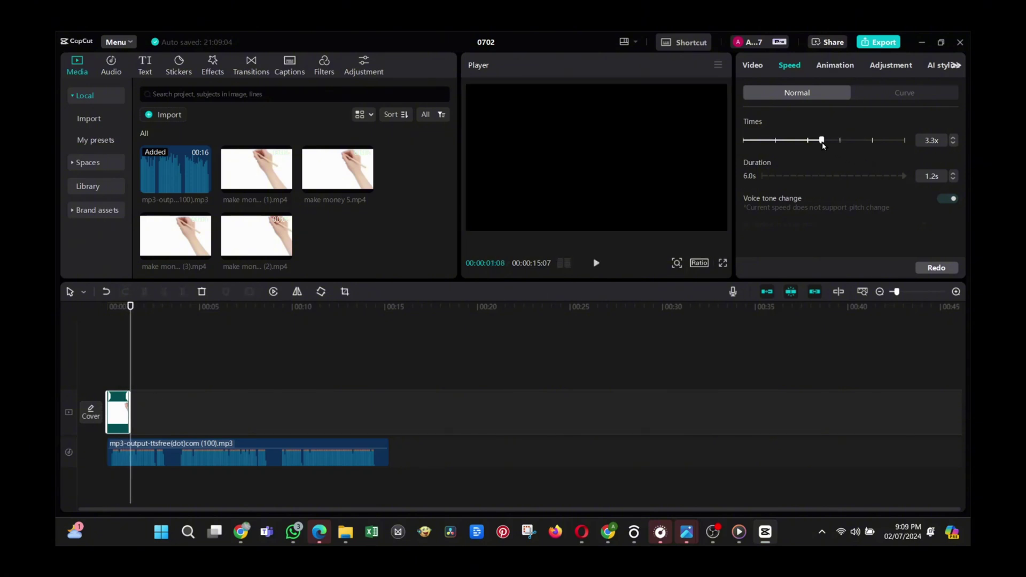
pyautogui.moveTo(823, 146); pyautogui.dragTo(824, 146)
pyautogui.click(597, 264)
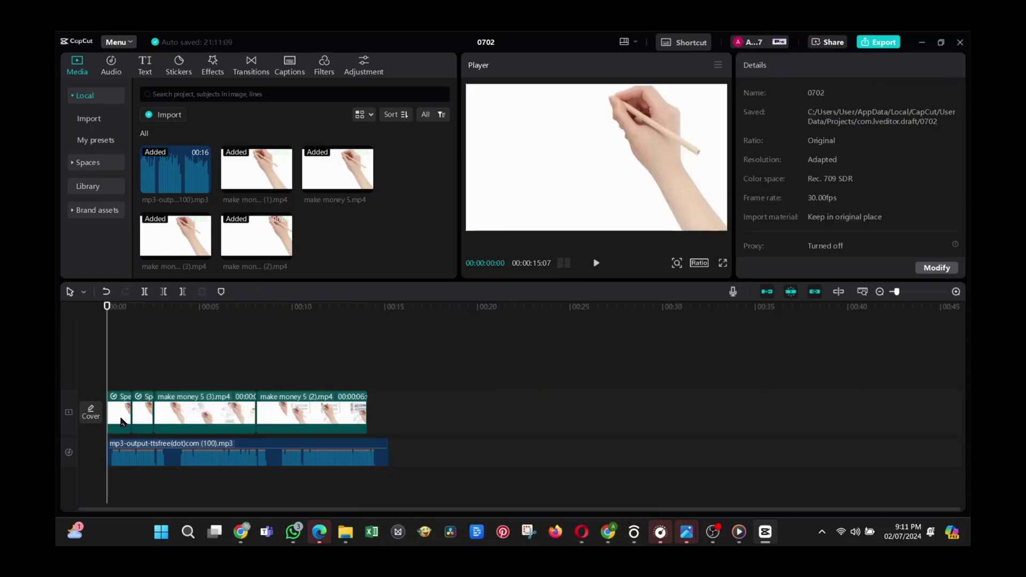
pyautogui.click(122, 422)
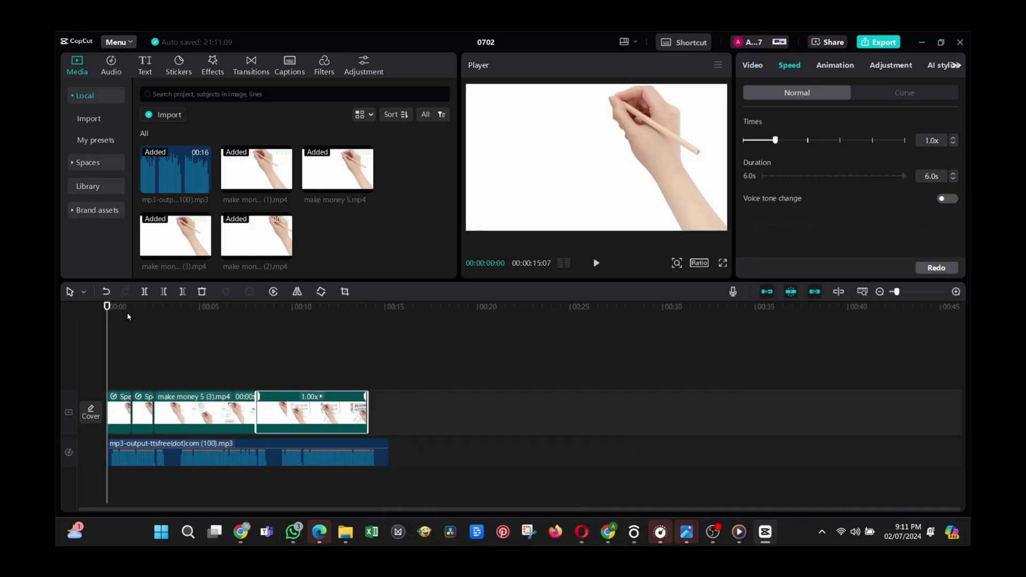
pyautogui.click(599, 262)
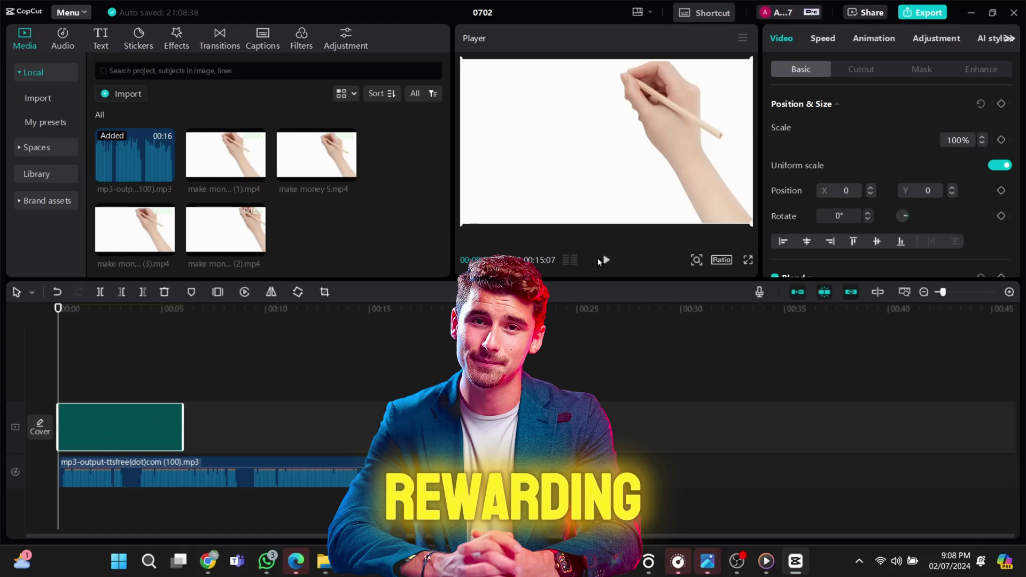
pyautogui.click(604, 261)
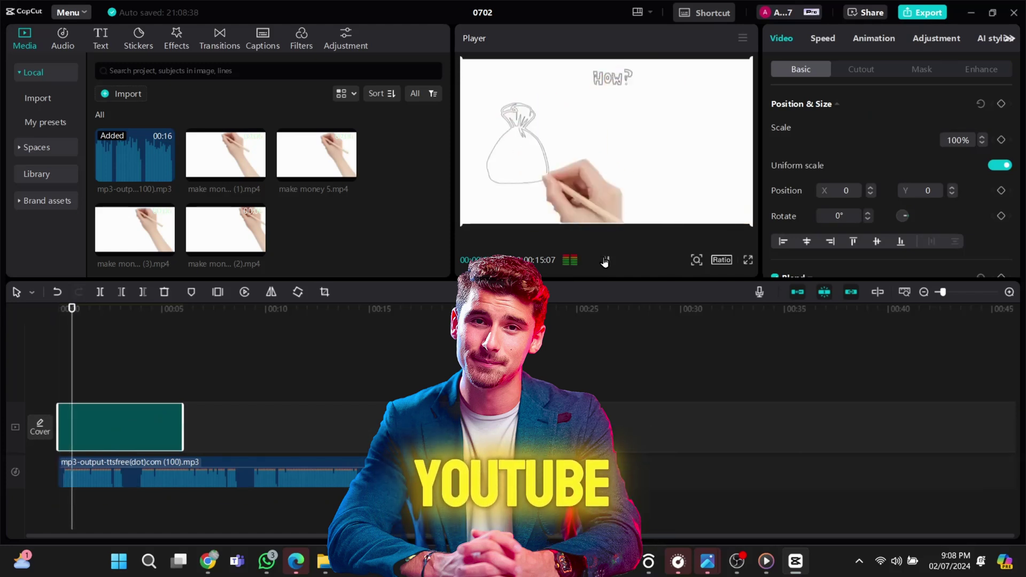
pyautogui.click(81, 362)
pyautogui.click(61, 370)
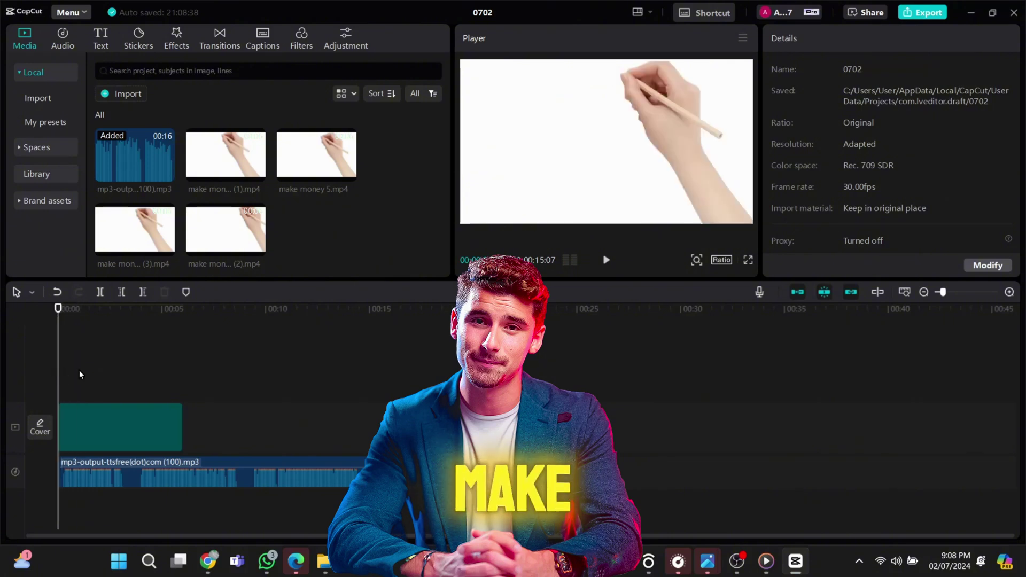